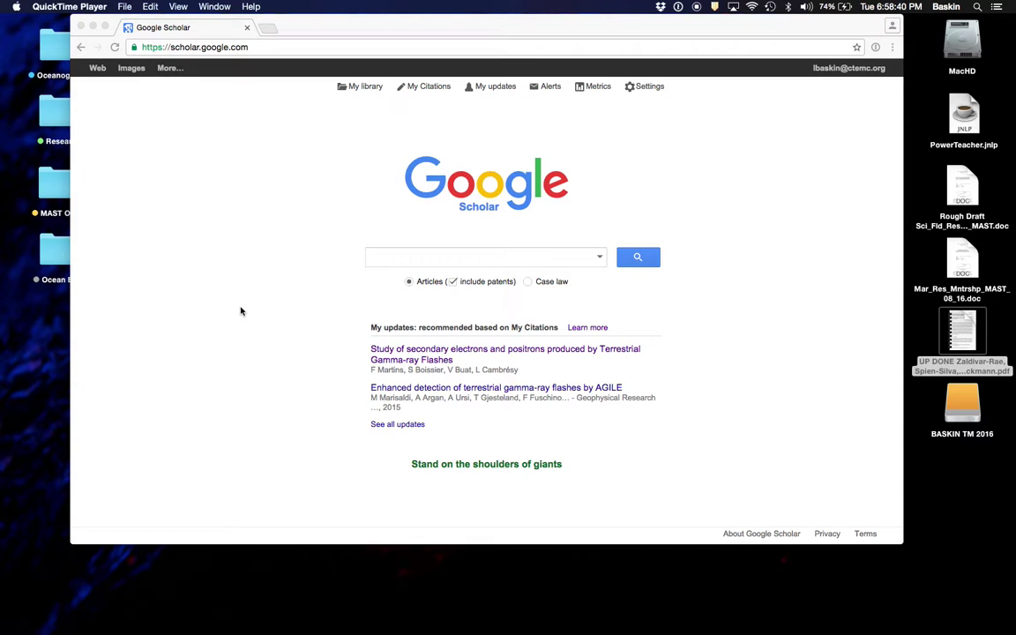
# - Bring the browser forward and load the Google Scholar address, scholar.google.com
pyautogui.click(450, 187)
pyautogui.click(421, 170)
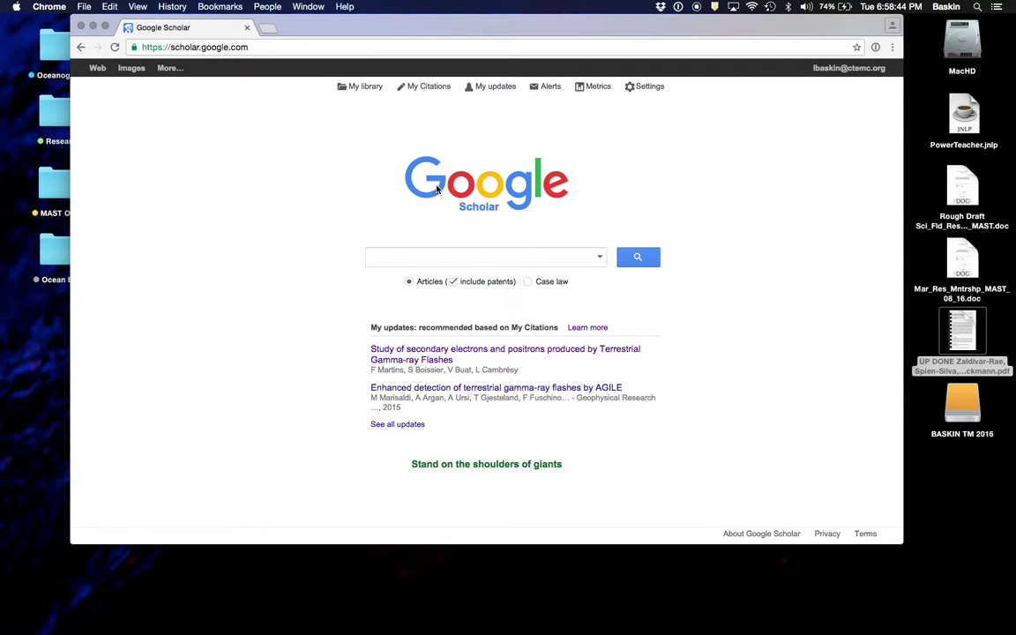
pyautogui.click(278, 48)
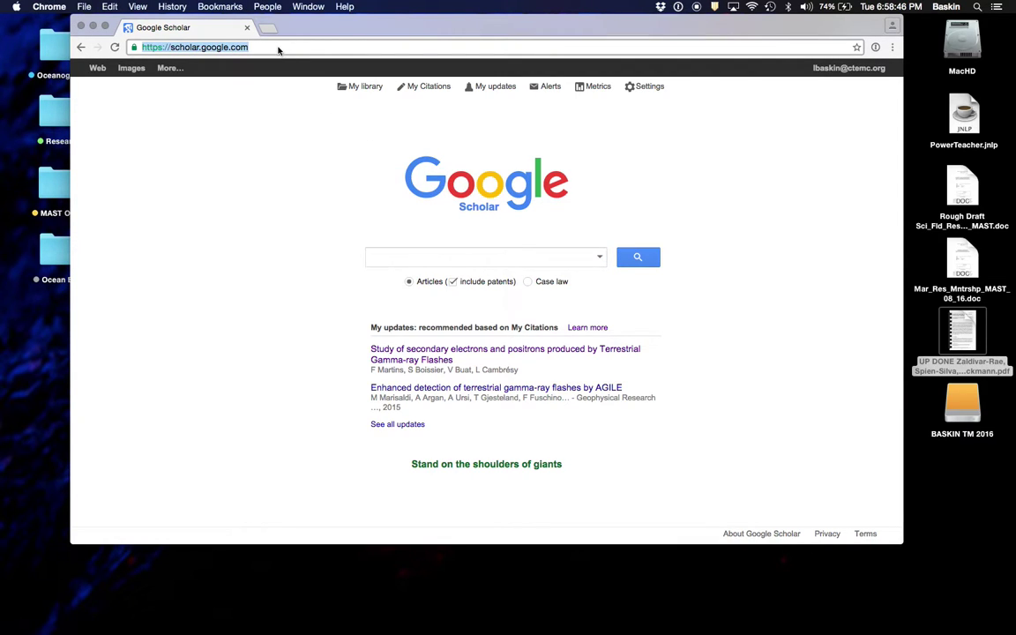
pyautogui.write('scholar.goo')
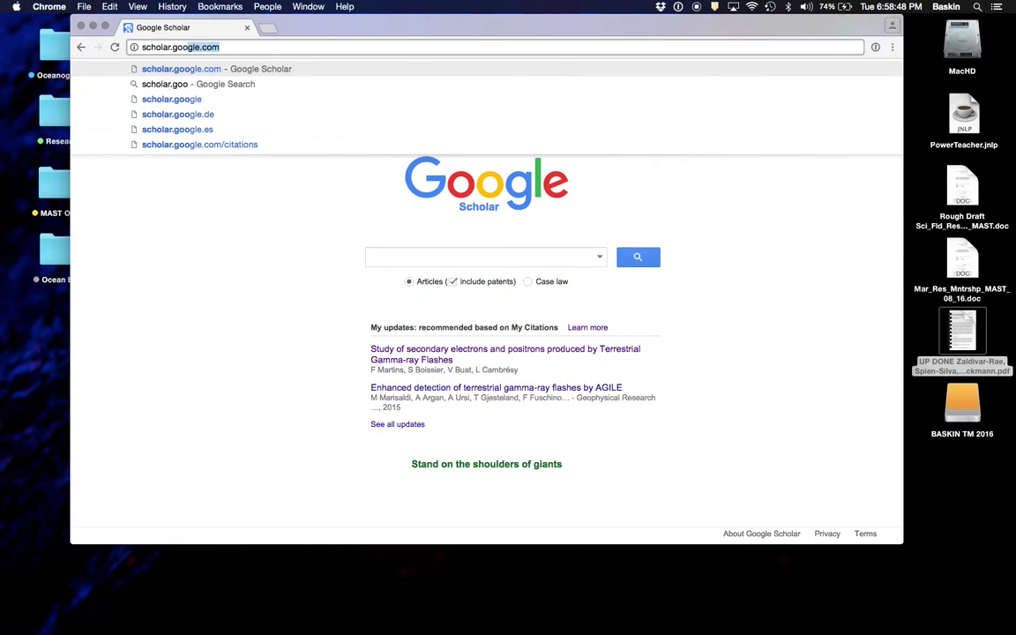
pyautogui.press('Return')
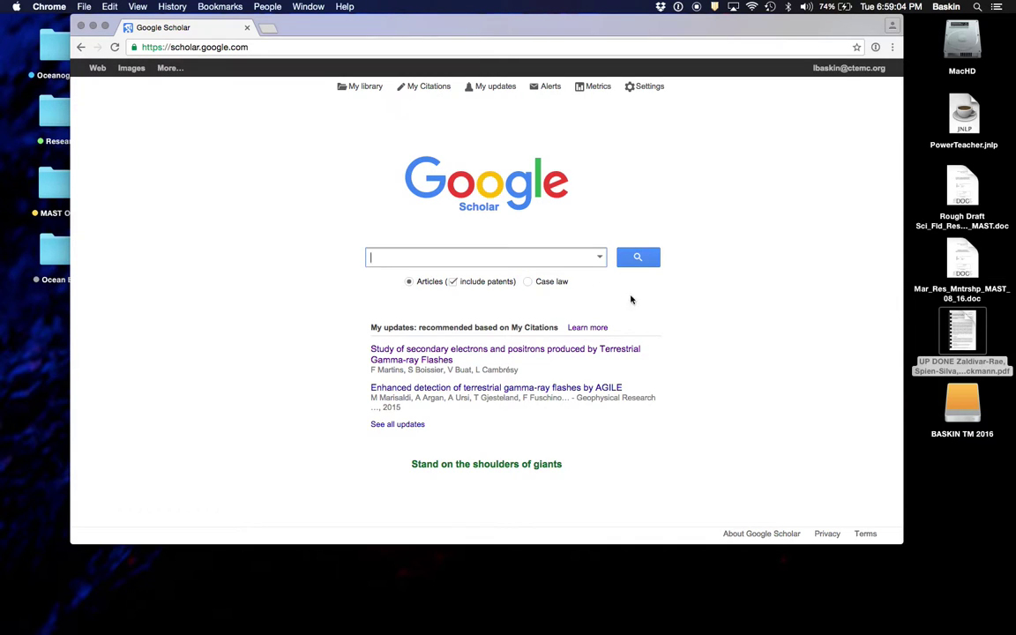
# - Search Scholar for 'bpa', then refine the query to 'bpa zebrafish'
pyautogui.click(524, 258)
pyautogui.write('bpa')
pyautogui.press('Return')
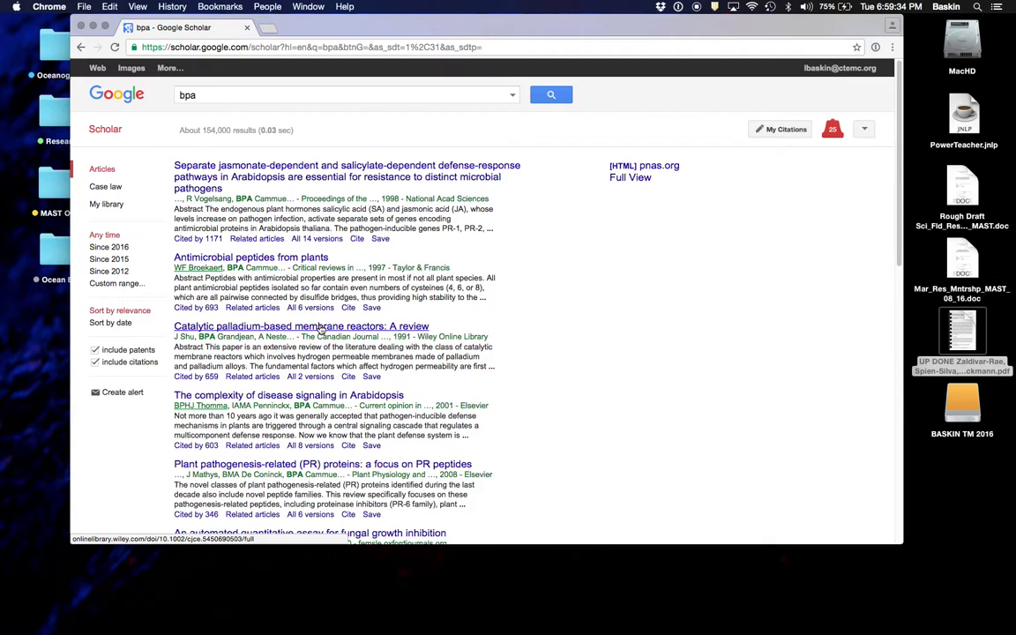
pyautogui.click(216, 95)
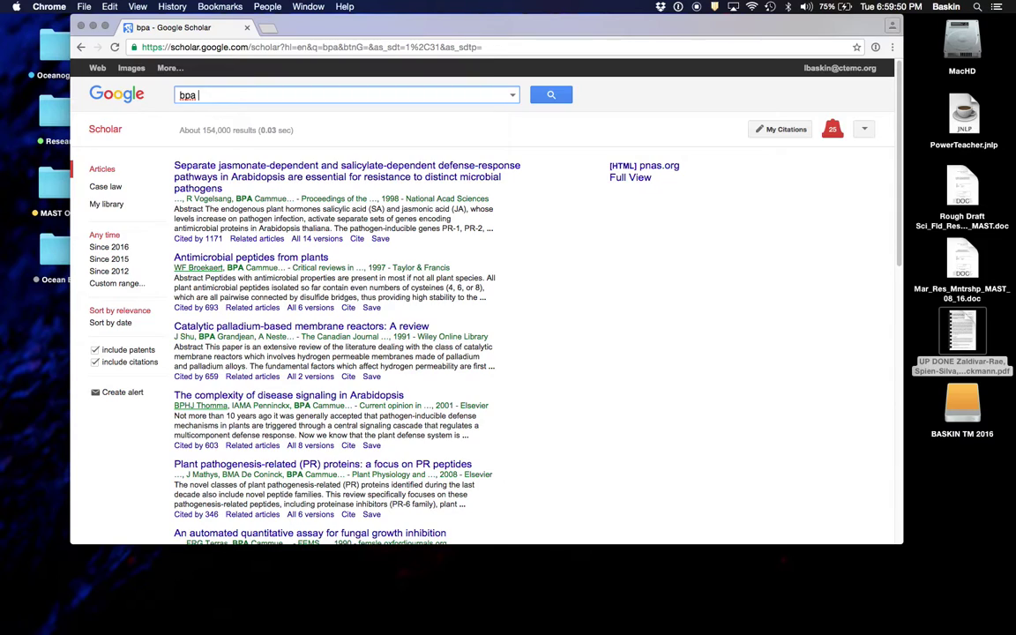
pyautogui.write('zebrafish')
pyautogui.press('Return')
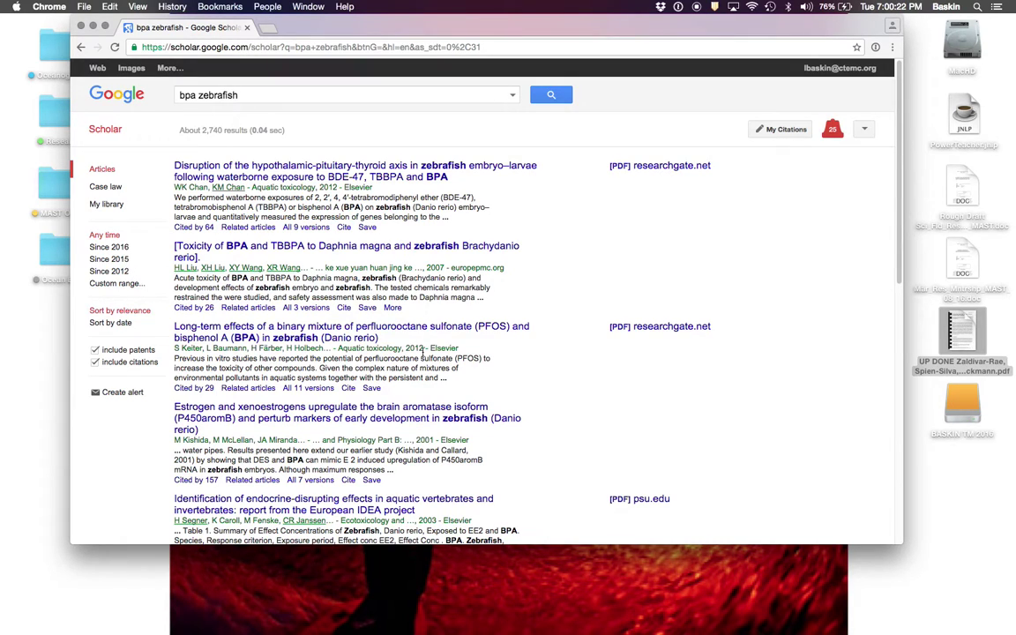
pyautogui.scroll(-1, 548, 455)
pyautogui.scroll(-4, 549, 455)
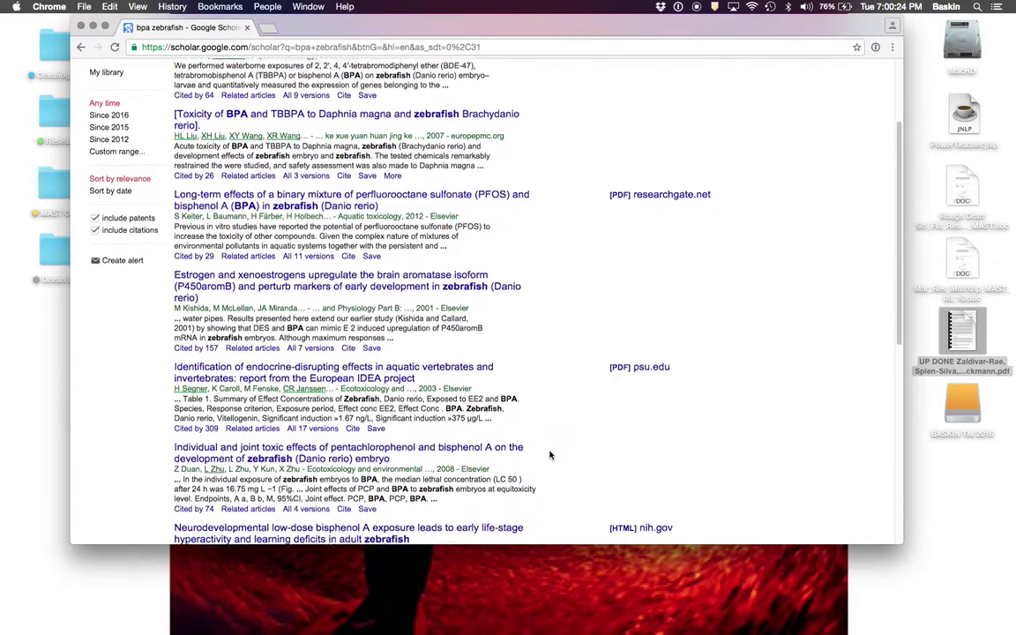
pyautogui.scroll(-3, 549, 455)
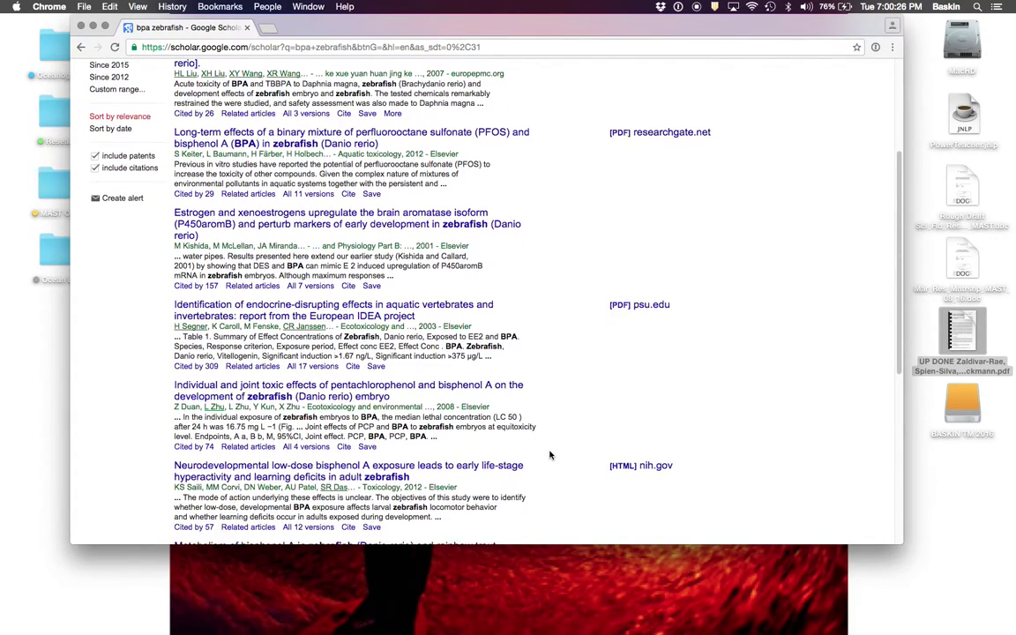
pyautogui.scroll(7, 549, 455)
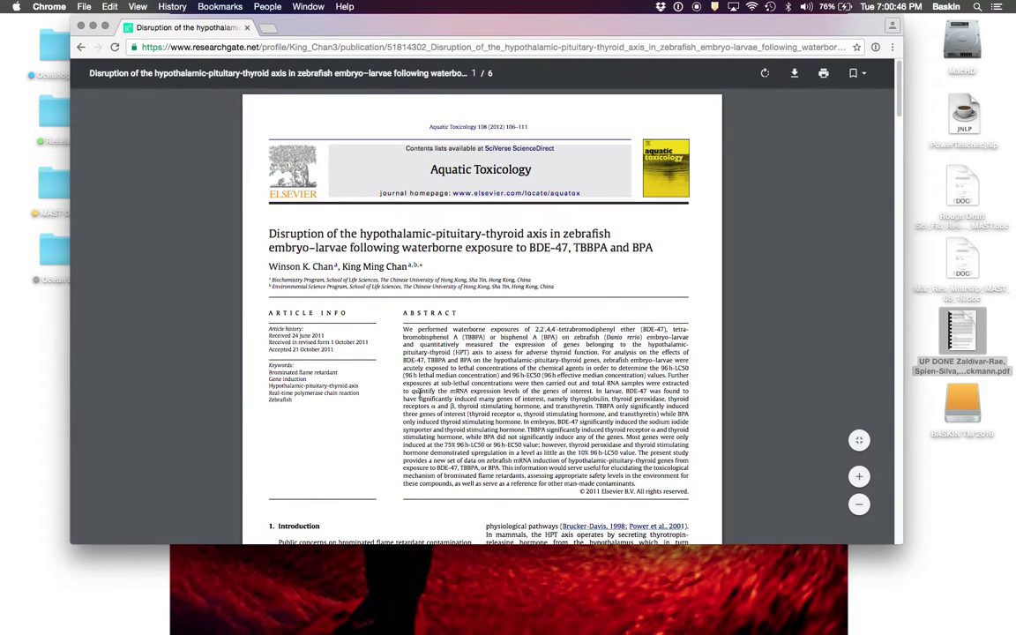
# - Download the zebrafish thyroid-axis PDF to the Desktop as 'Chan and Chan 2012.pdf' and go back to the results
pyautogui.scroll(-5, 555, 335)
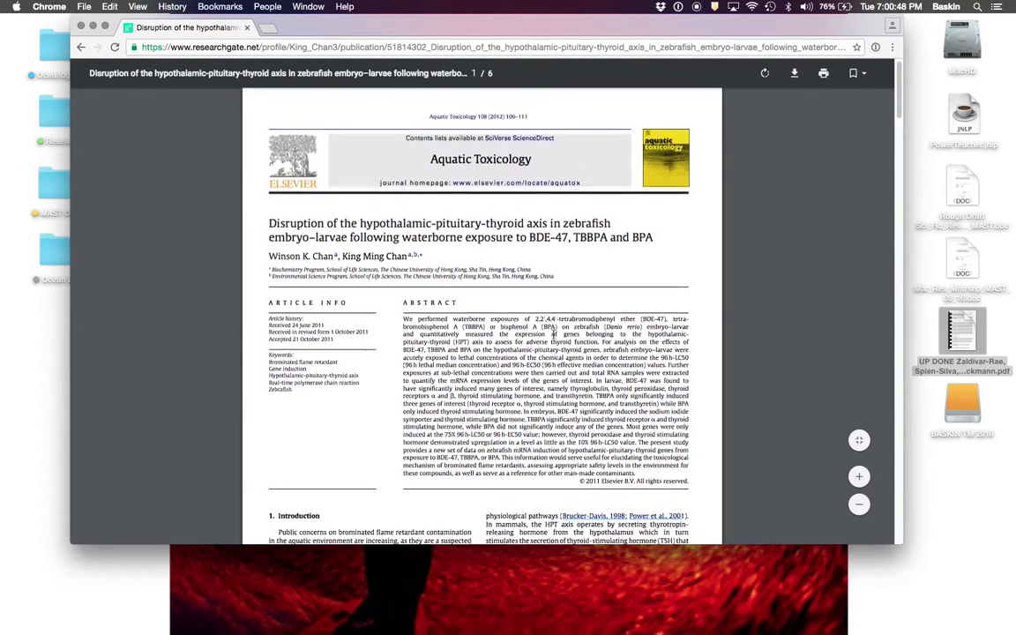
pyautogui.scroll(3, 553, 333)
pyautogui.scroll(2, 553, 336)
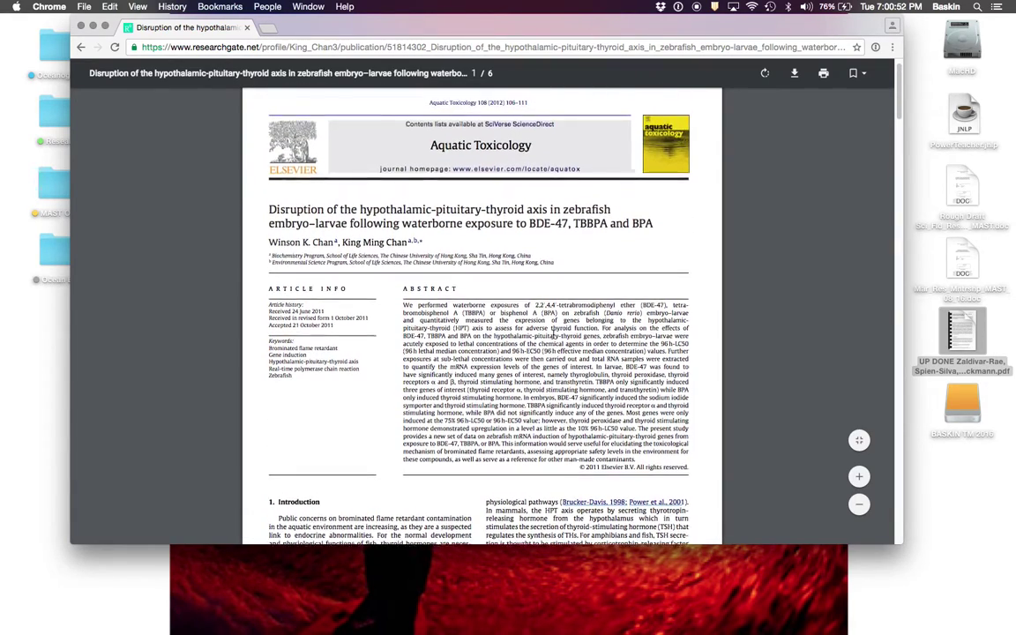
pyautogui.scroll(-1, 554, 334)
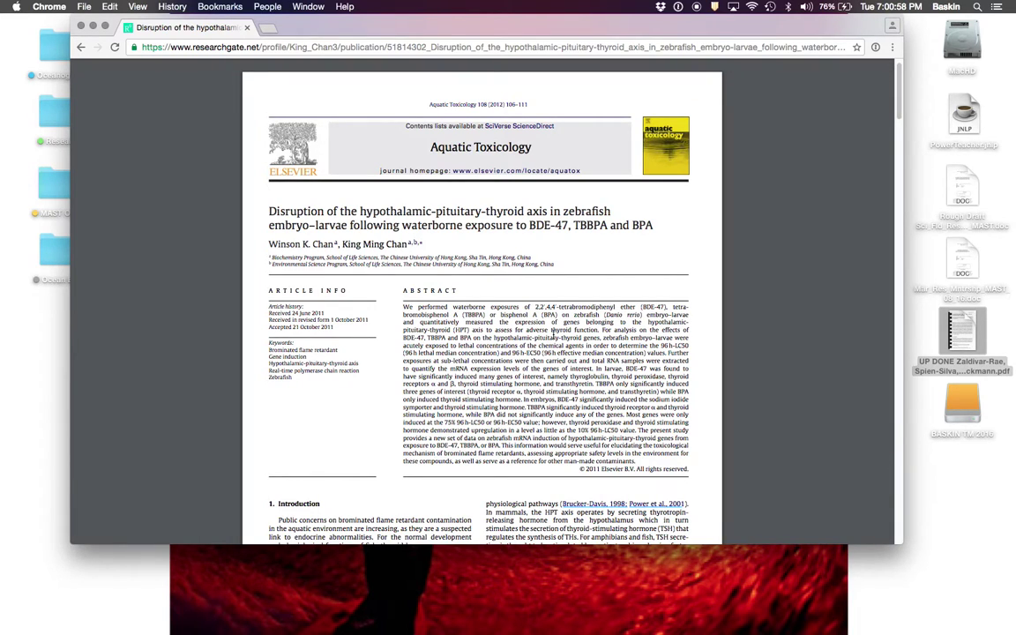
pyautogui.scroll(-3, 554, 332)
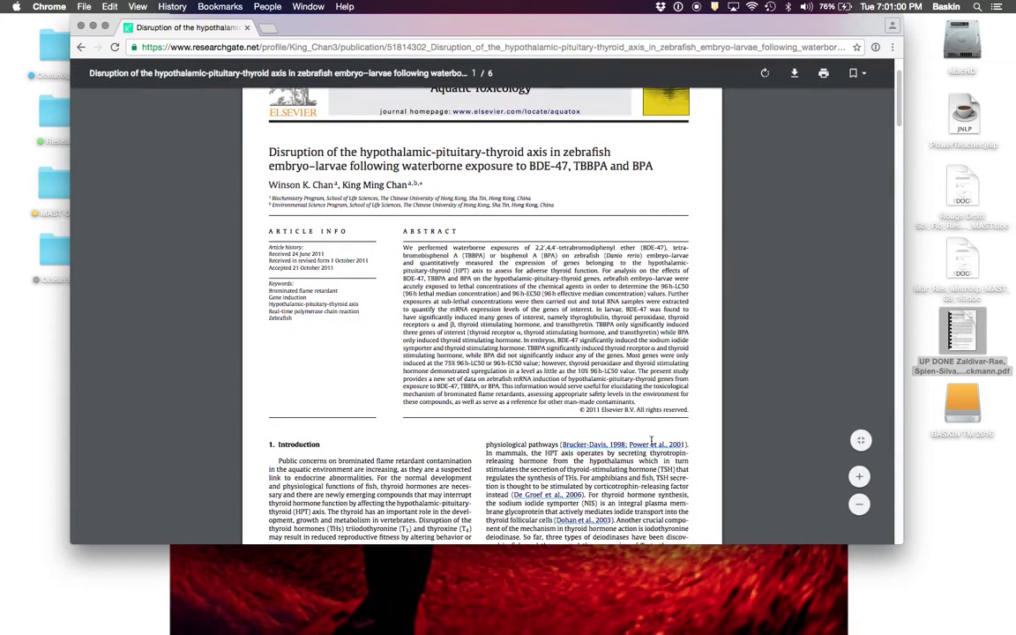
pyautogui.click(794, 74)
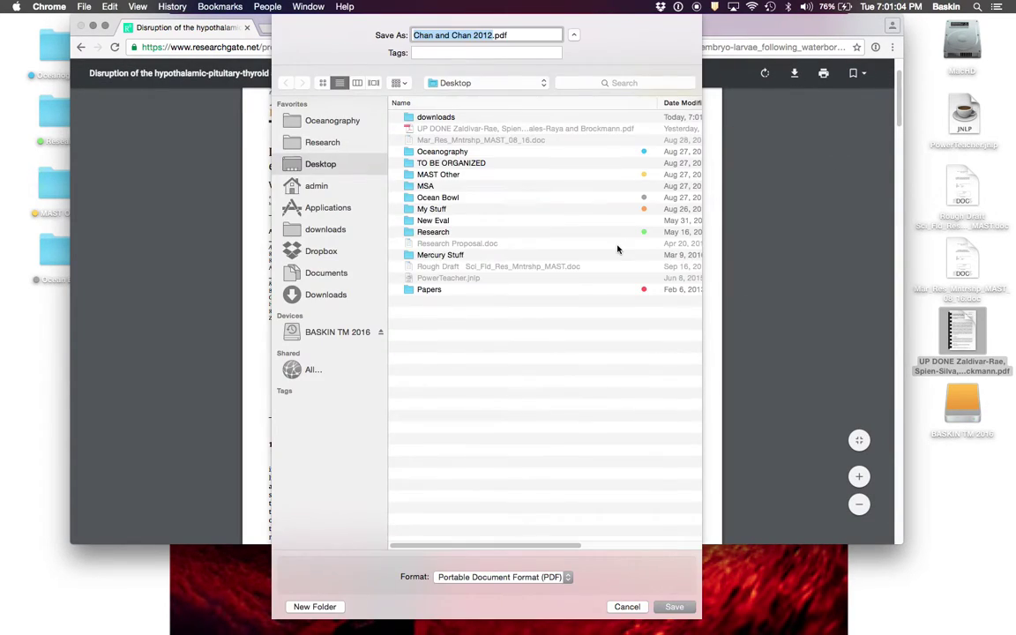
pyautogui.click(675, 606)
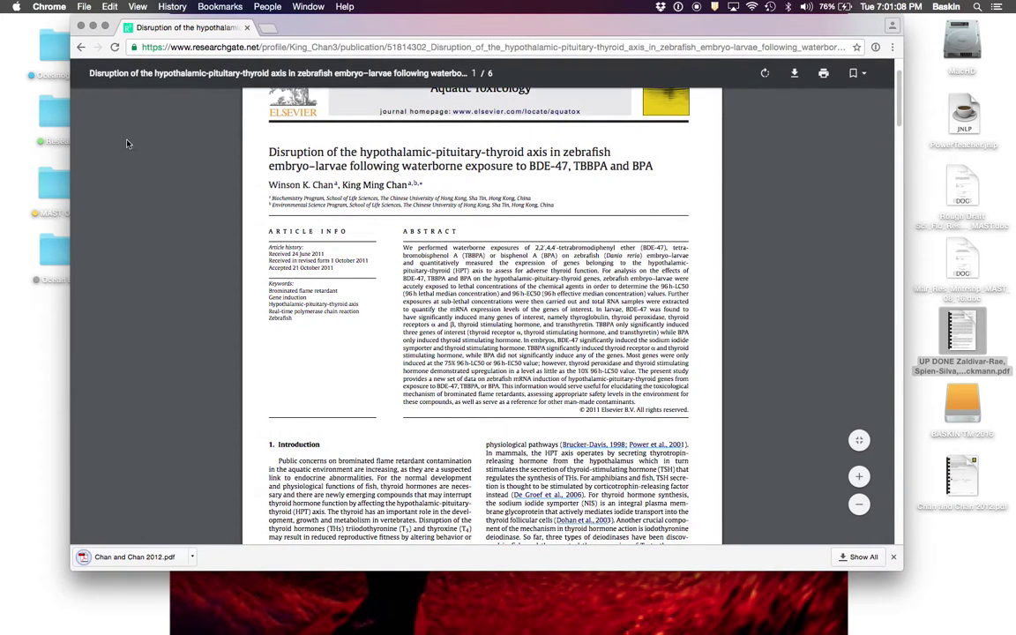
pyautogui.click(81, 48)
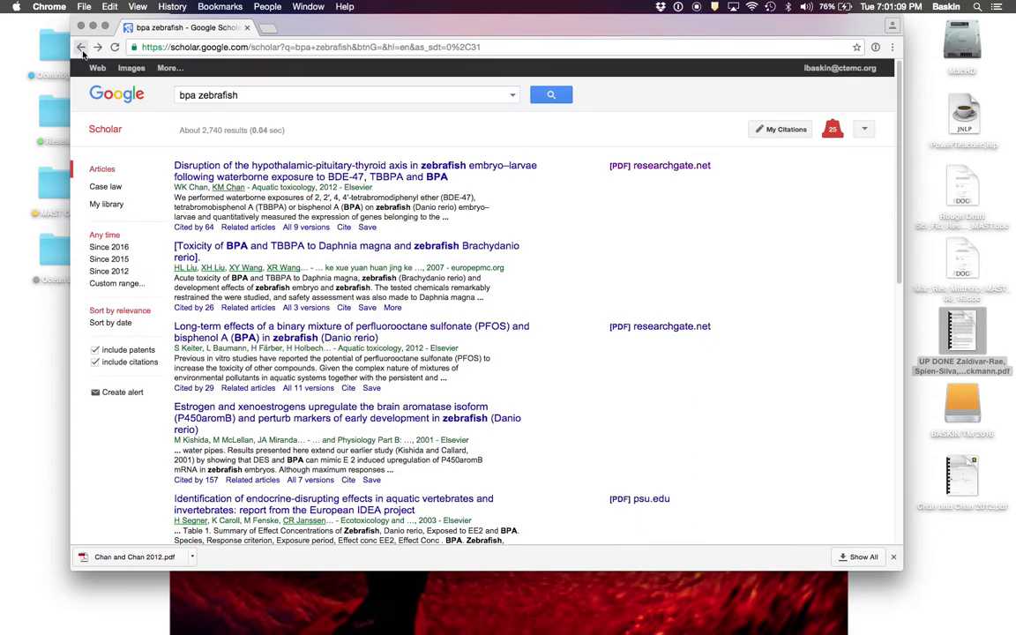
# - Select and copy the Chicago-style citation of the first zebrafish result
pyautogui.click(343, 229)
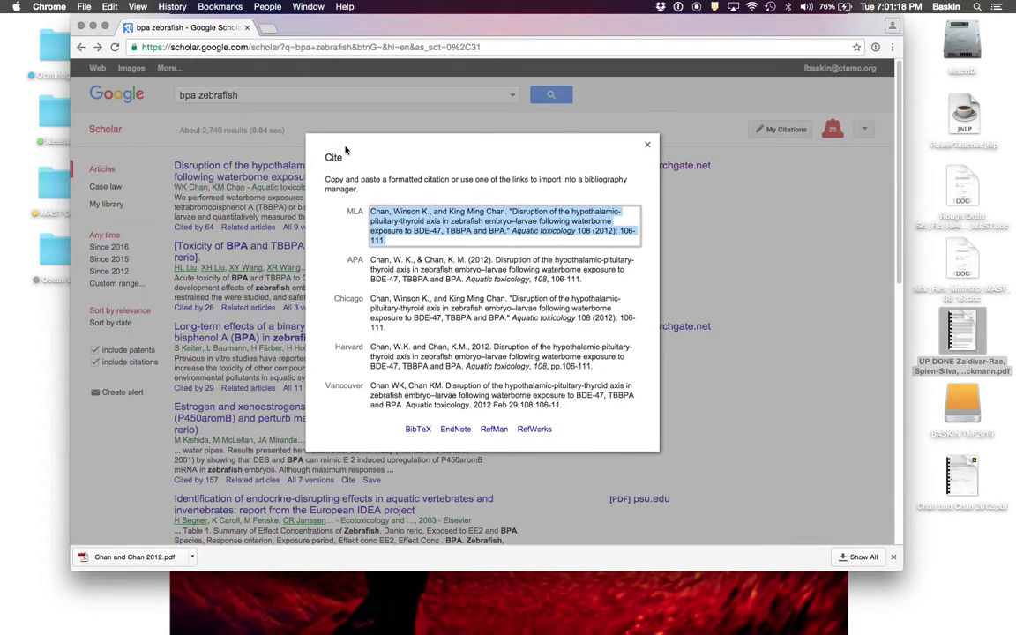
pyautogui.click(647, 145)
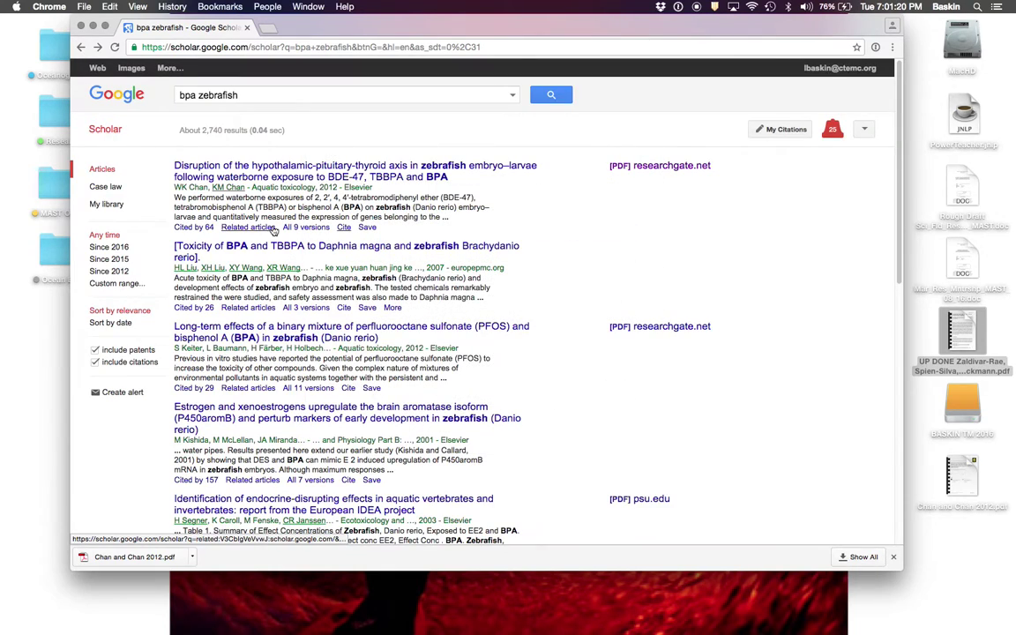
pyautogui.click(344, 228)
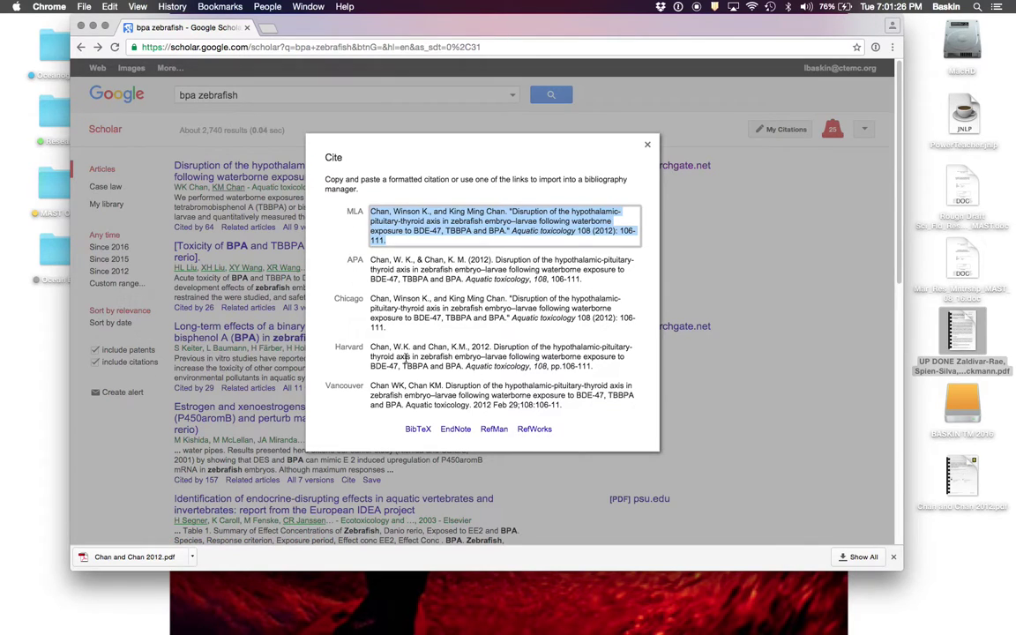
pyautogui.click(400, 329)
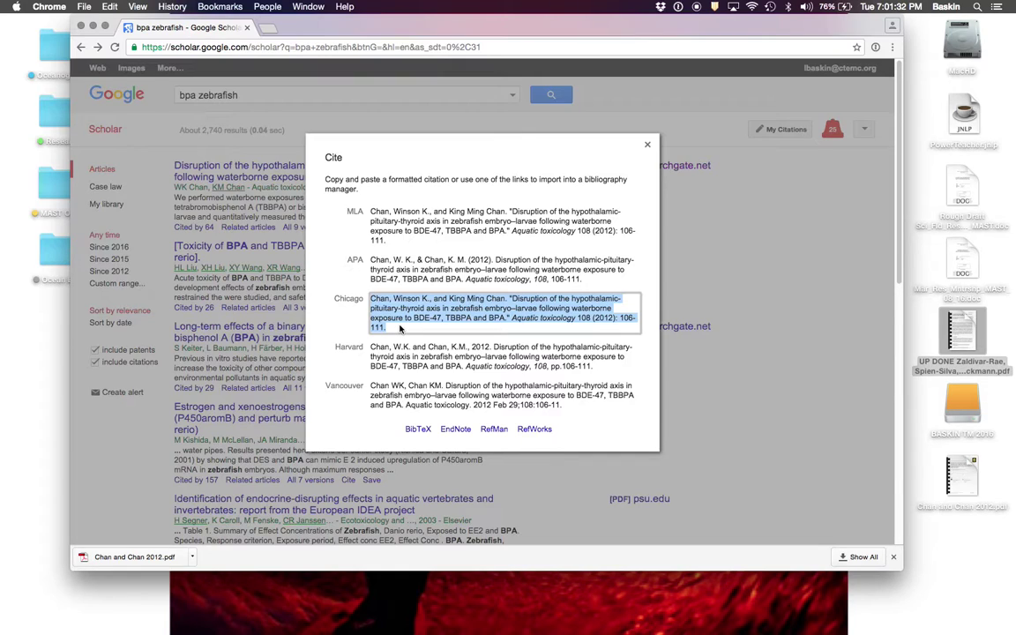
pyautogui.press('super+c')
# - Save the top zebrafish thyroid-axis result to My library and view the saved-articles list
pyautogui.click(647, 145)
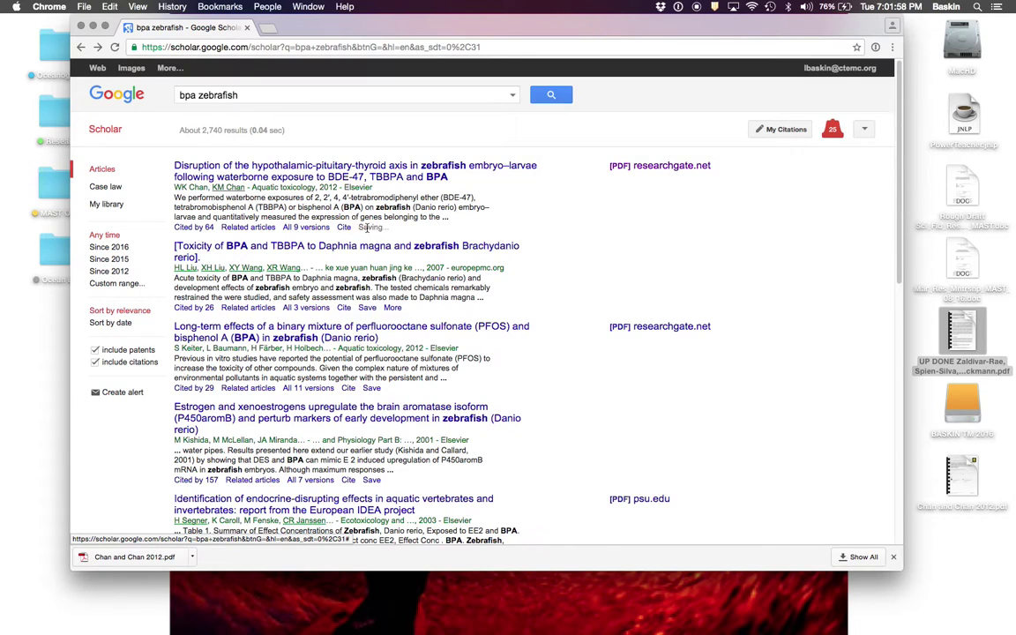
pyautogui.click(368, 229)
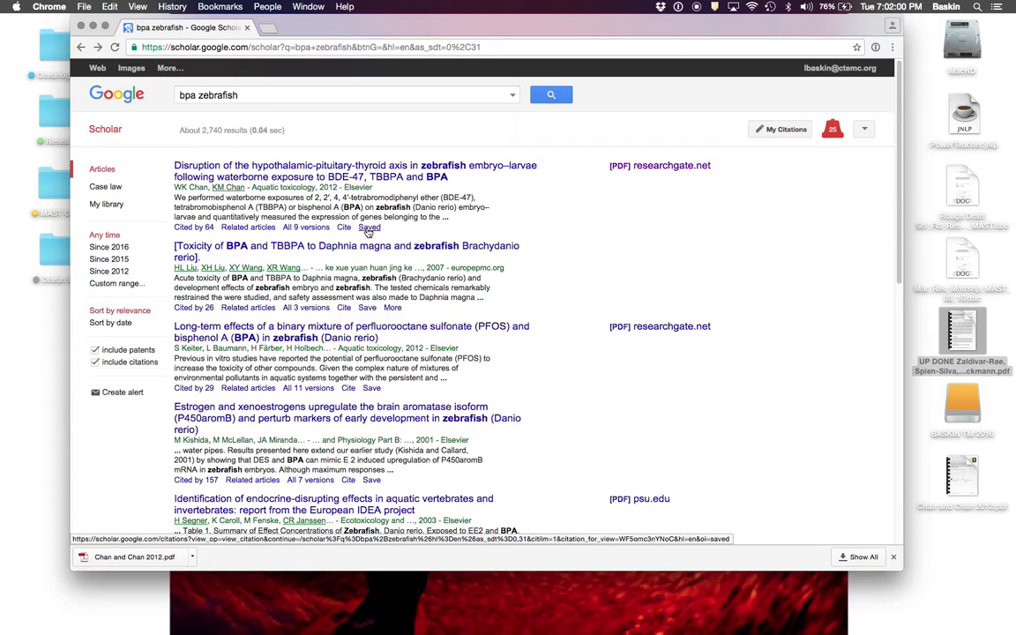
pyautogui.click(107, 204)
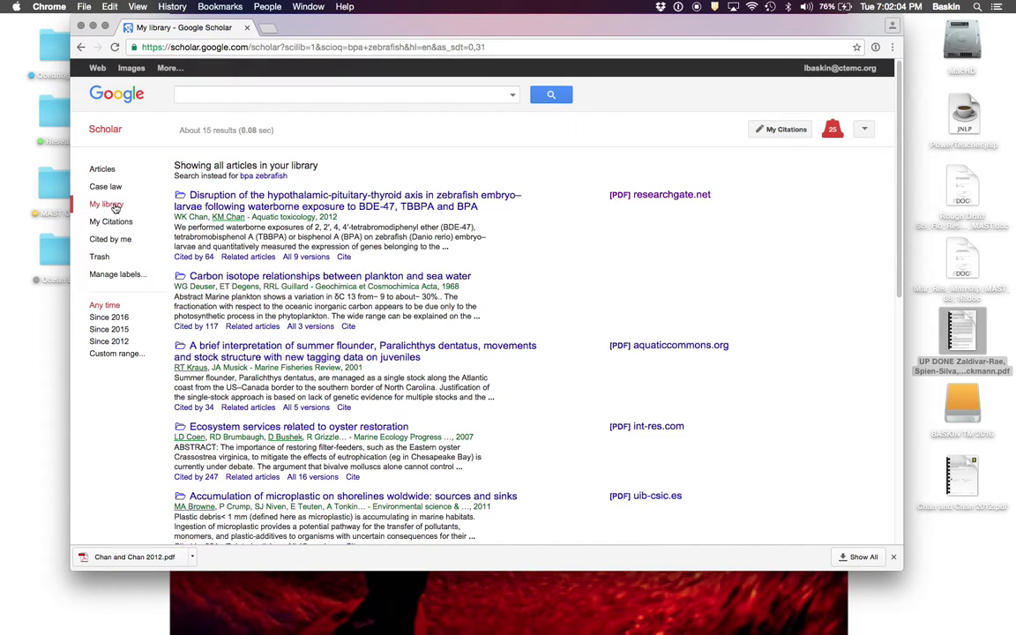
pyautogui.scroll(-10, 321, 189)
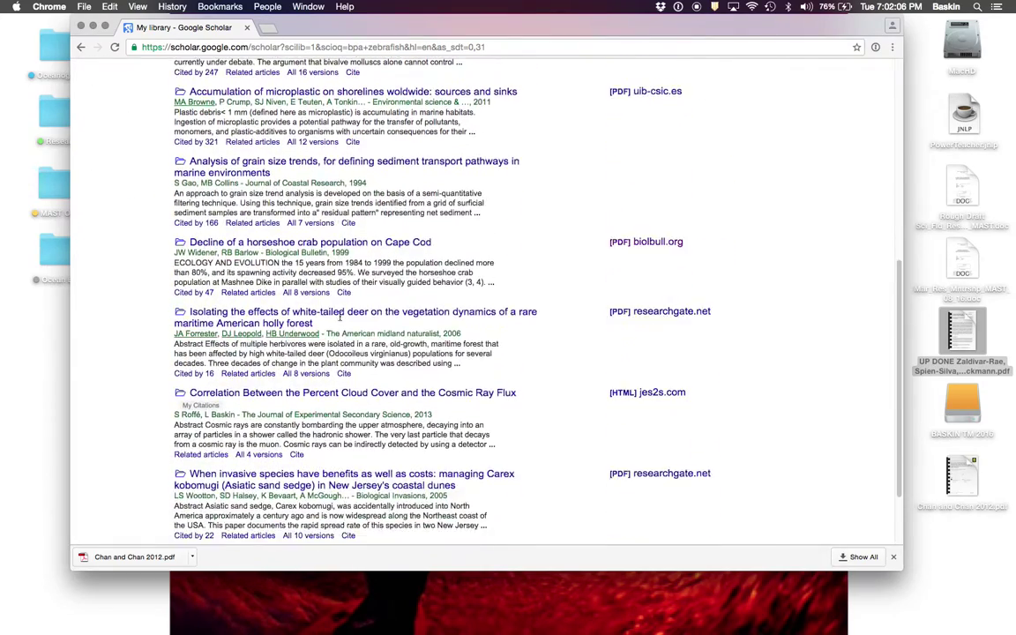
pyautogui.scroll(10, 519, 235)
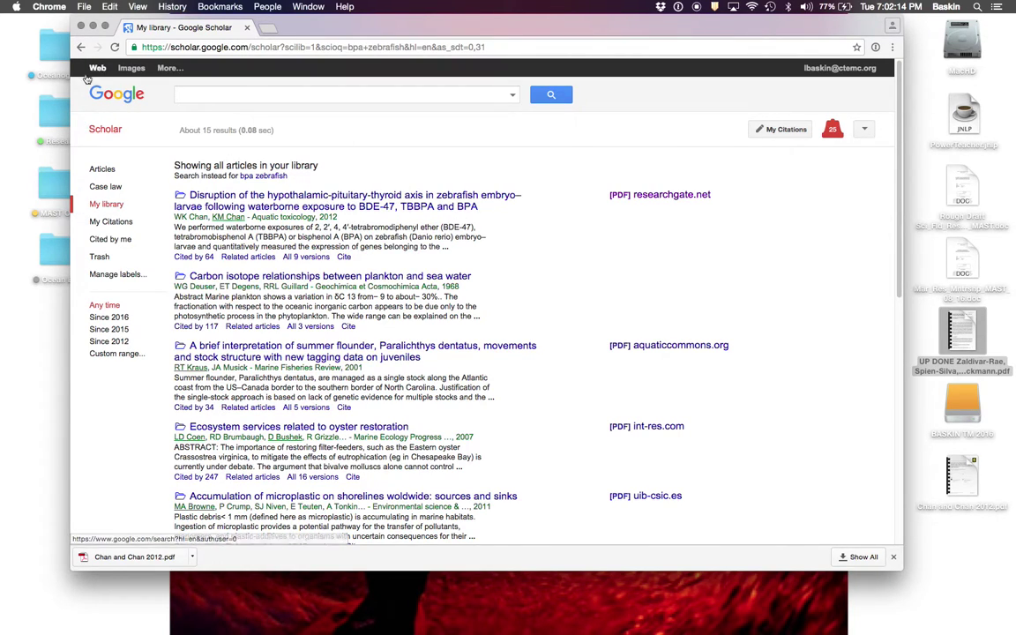
# - Return to the bpa zebrafish results and browse the articles citing the first paper
pyautogui.click(79, 47)
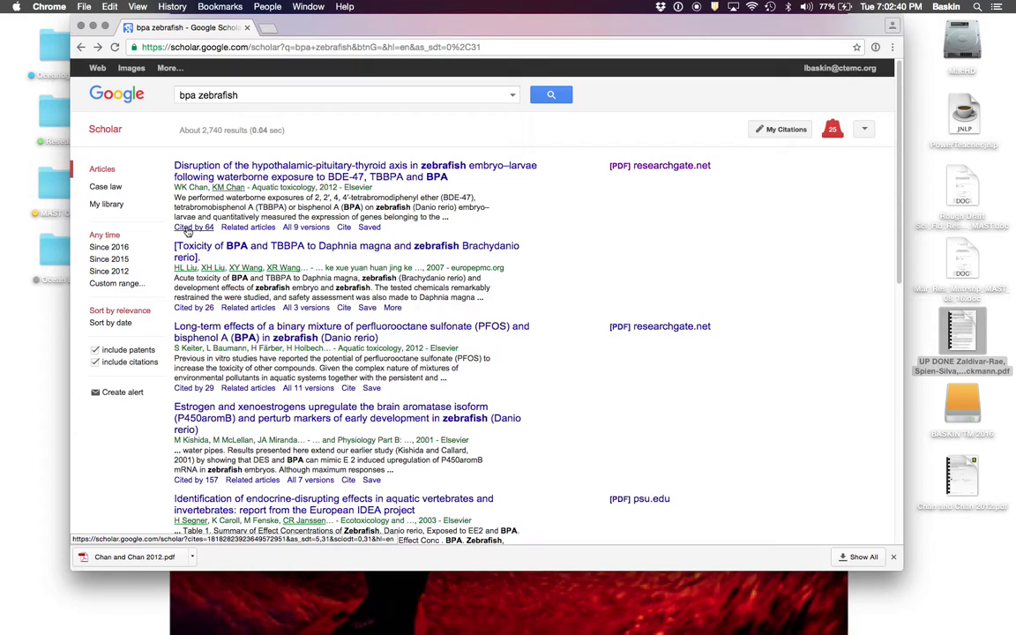
pyautogui.click(187, 227)
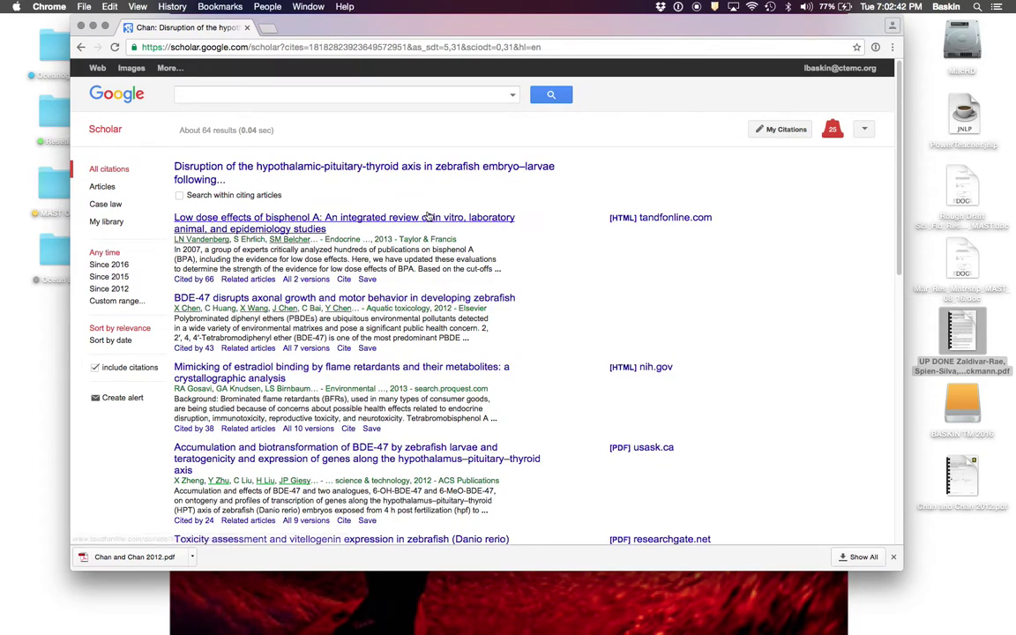
pyautogui.scroll(-6, 505, 300)
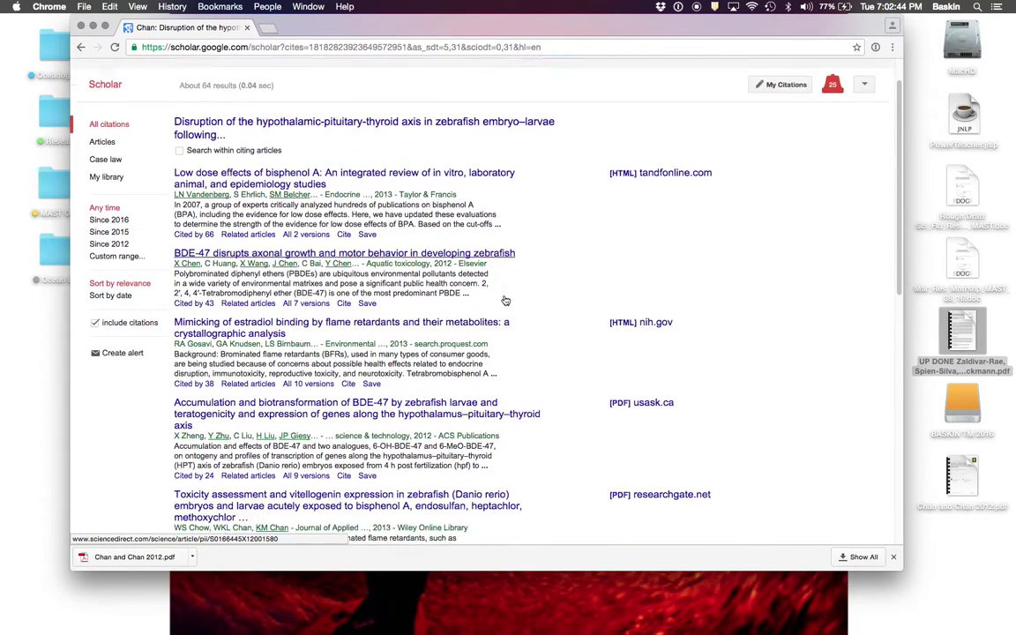
pyautogui.scroll(-1, 504, 300)
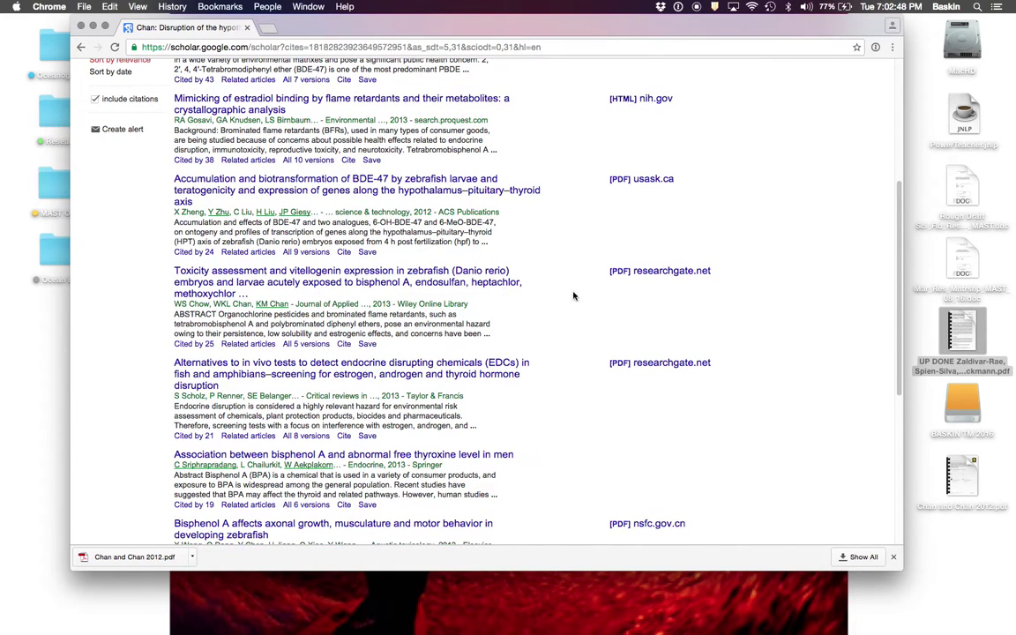
pyautogui.scroll(10, 235, 271)
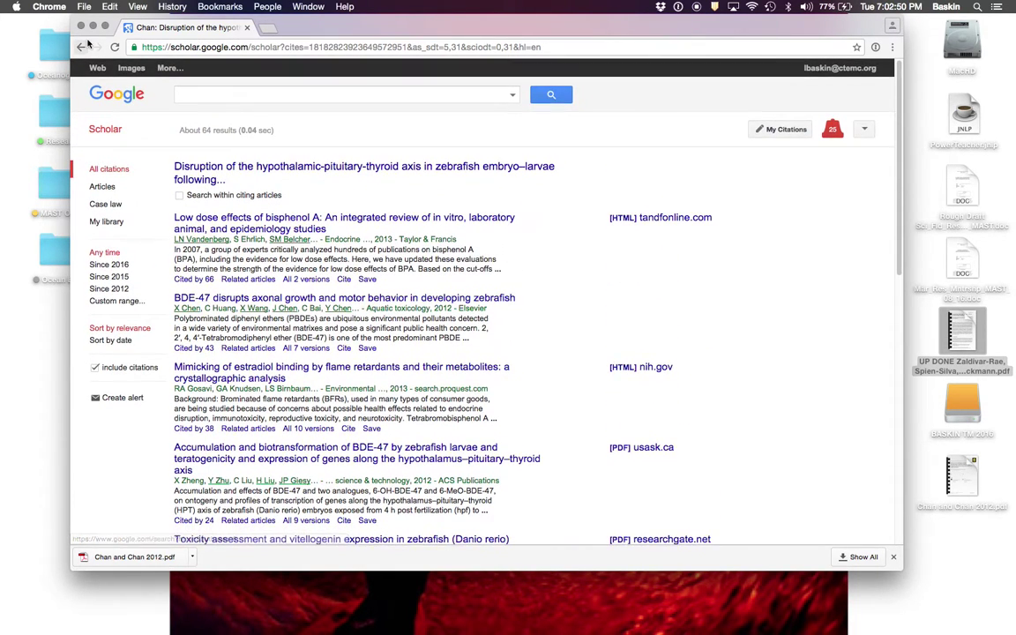
pyautogui.click(80, 48)
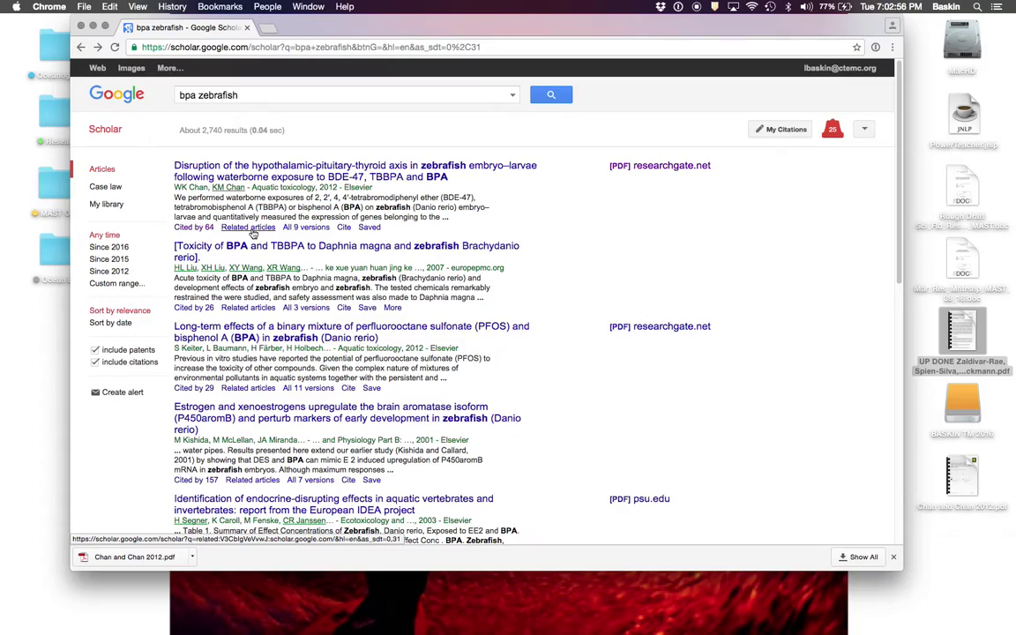
# - Browse the articles related to the first result, then return to the bpa zebrafish results
pyautogui.click(251, 227)
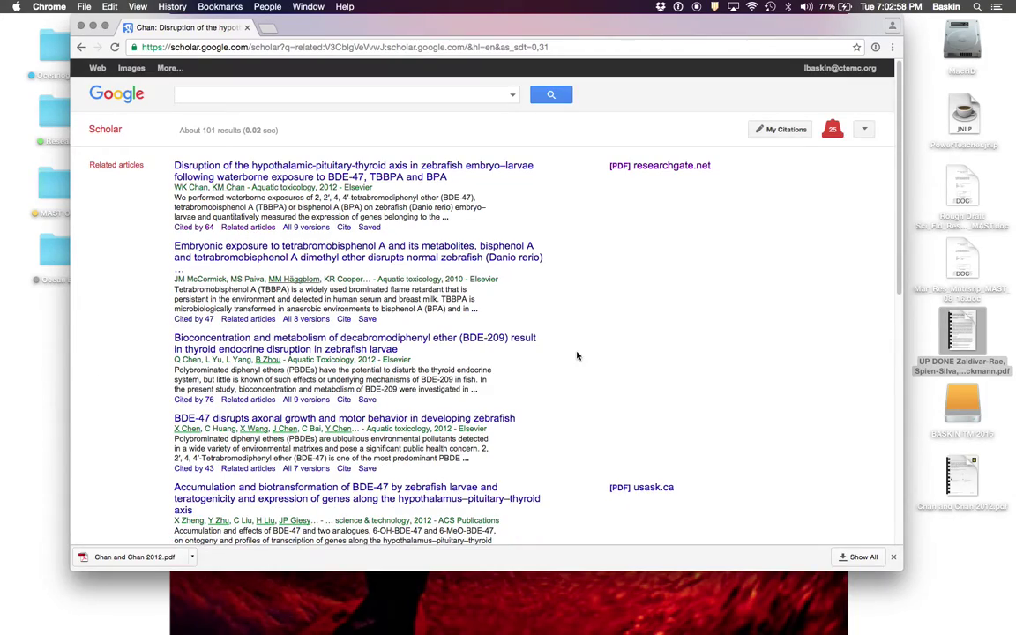
pyautogui.scroll(-4, 578, 356)
pyautogui.scroll(-4, 576, 357)
pyautogui.scroll(7, 576, 356)
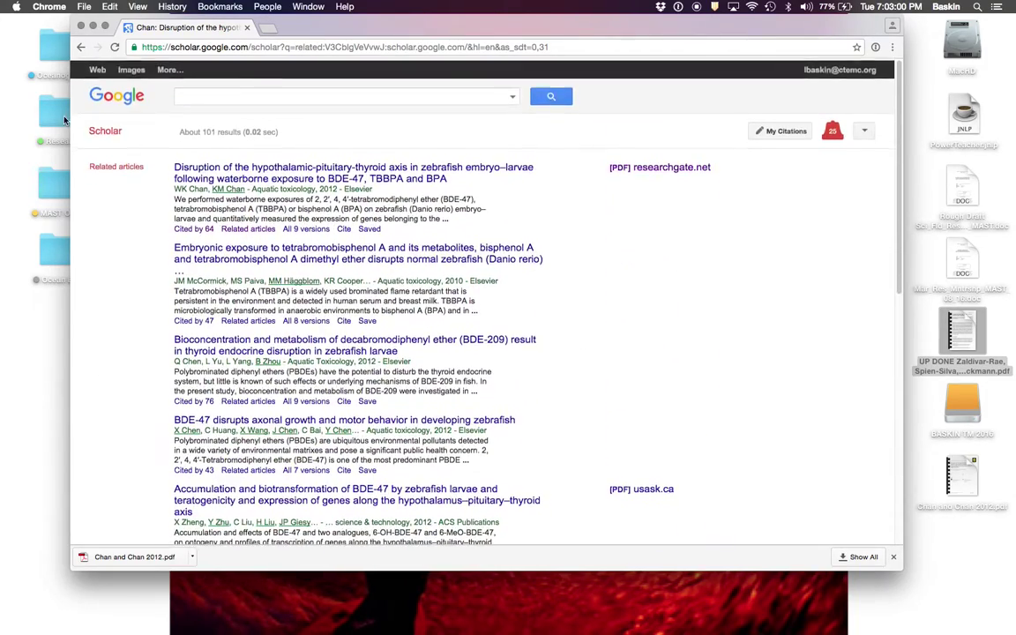
pyautogui.click(80, 48)
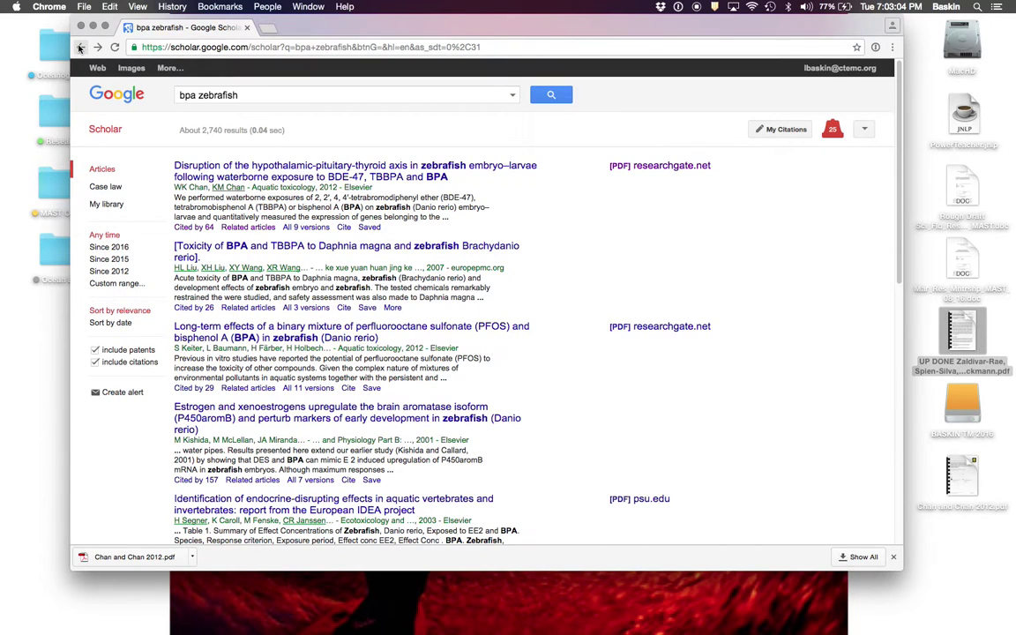
# - Replace 'zebrafish' with 'danio' in the query and search 'bpa danio'
pyautogui.click(248, 95)
pyautogui.moveTo(248, 94); pyautogui.dragTo(200, 94)
pyautogui.write('danio')
pyautogui.press('Return')
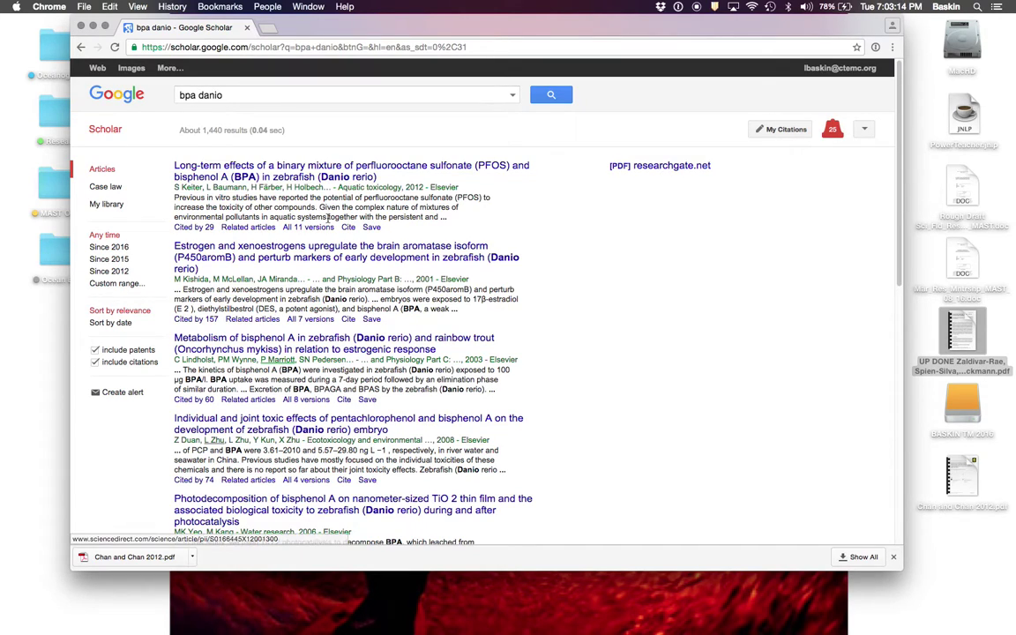
# - Search 'biphenol 1 danio hatch' and check the first result's 4 versions
pyautogui.moveTo(236, 97); pyautogui.dragTo(154, 78)
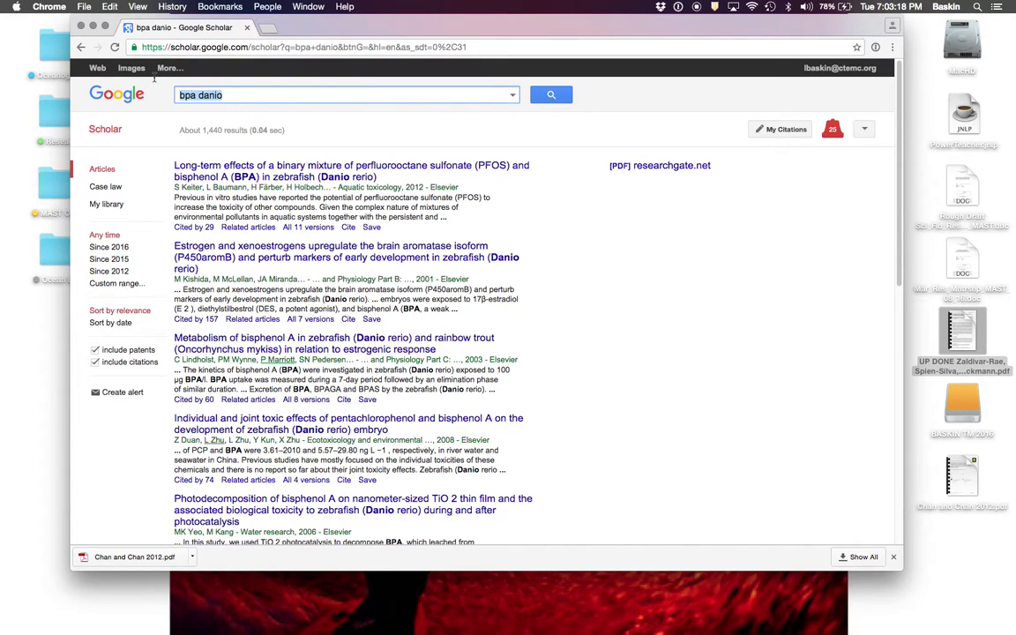
pyautogui.write('biphenol 1 danio ')
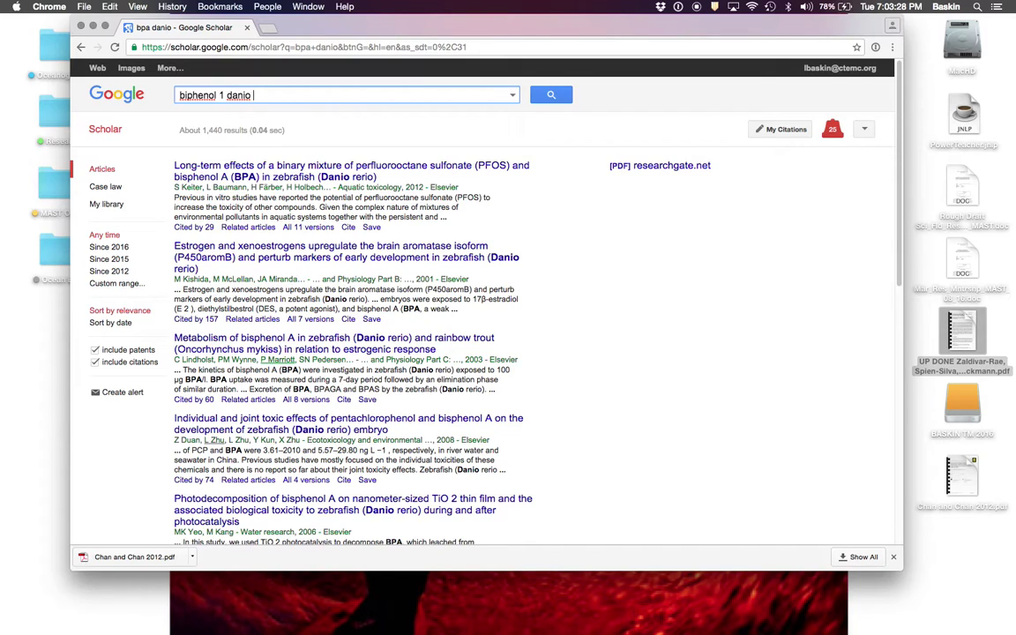
pyautogui.write('hatch')
pyautogui.press('Return')
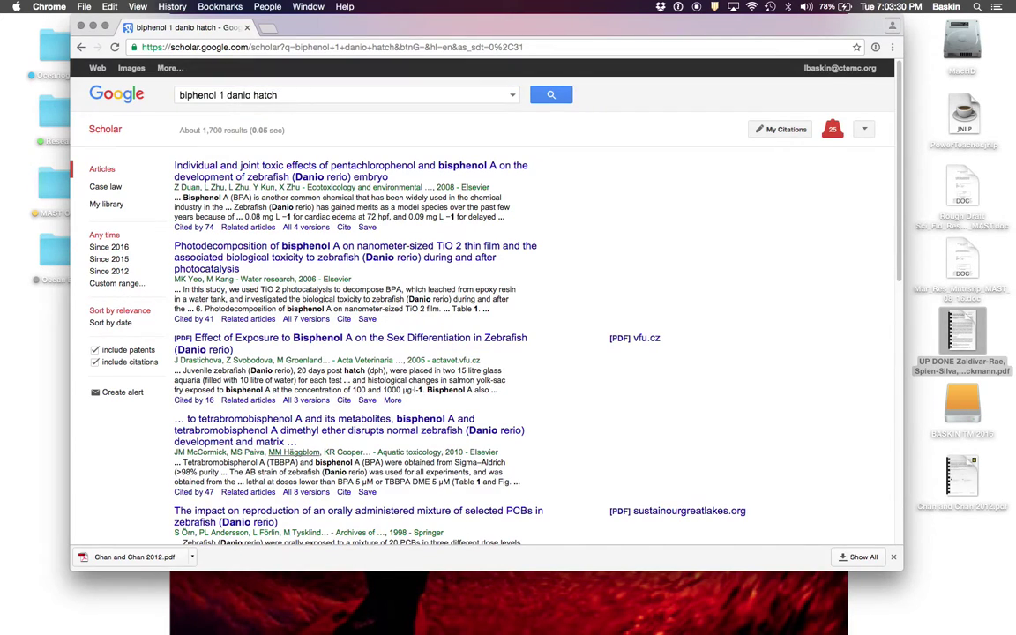
pyautogui.scroll(-3, 324, 324)
pyautogui.scroll(3, 324, 326)
pyautogui.click(310, 230)
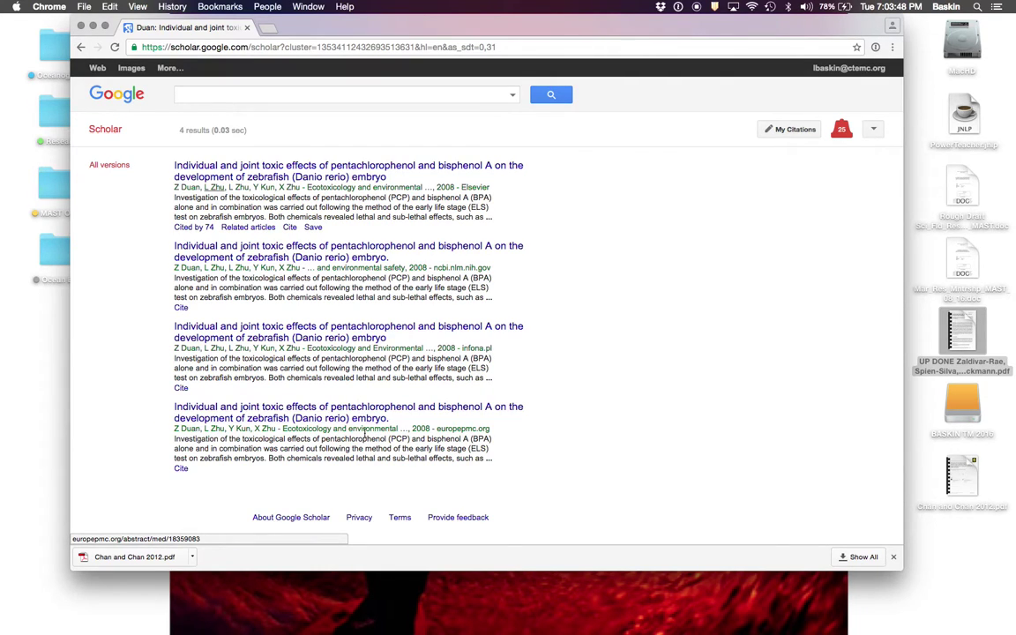
pyautogui.click(80, 46)
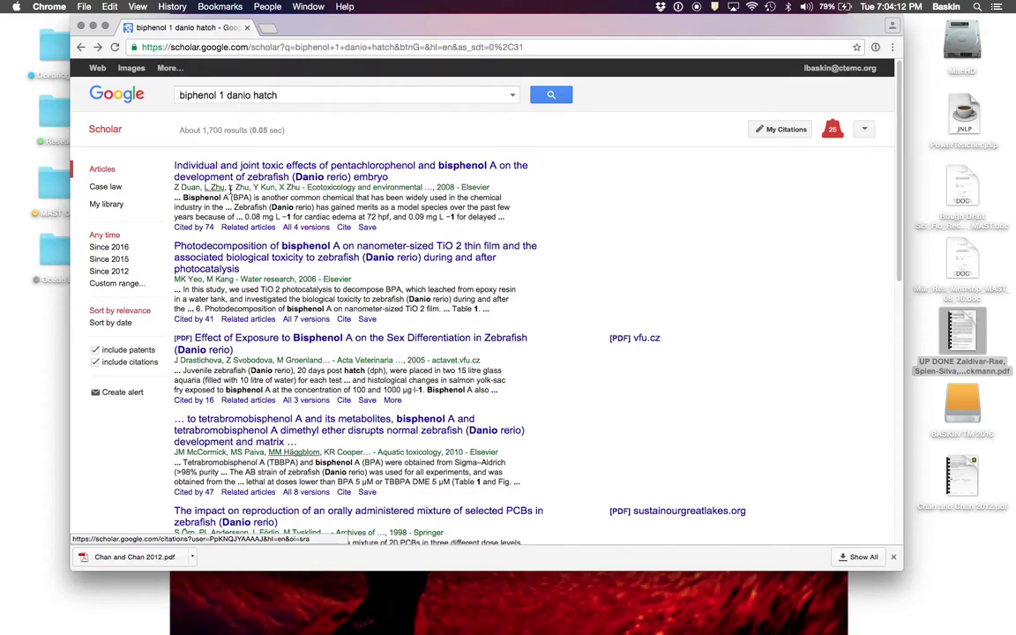
pyautogui.click(344, 228)
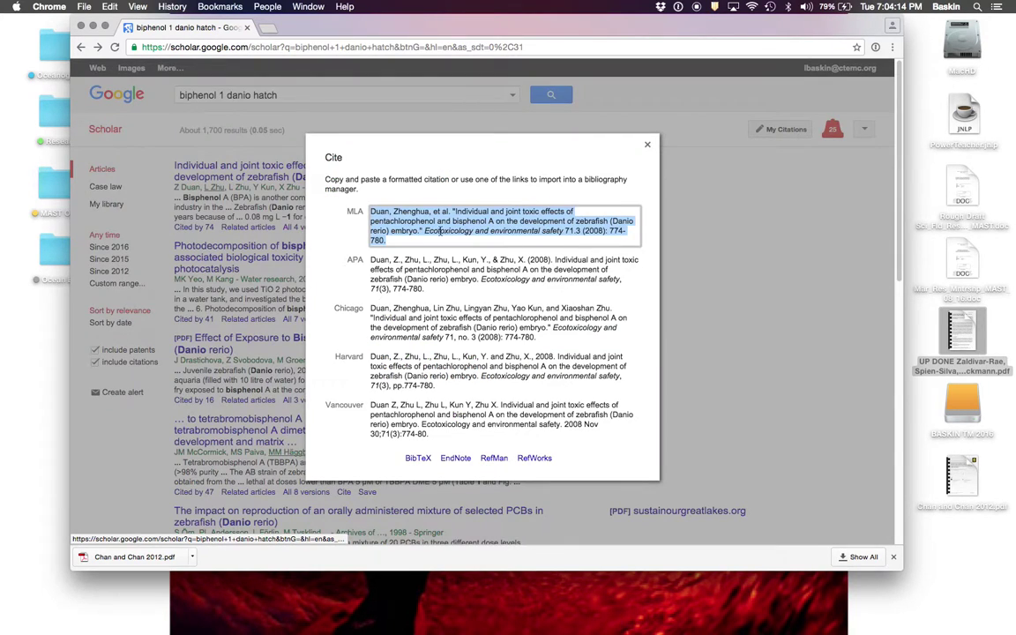
pyautogui.click(388, 324)
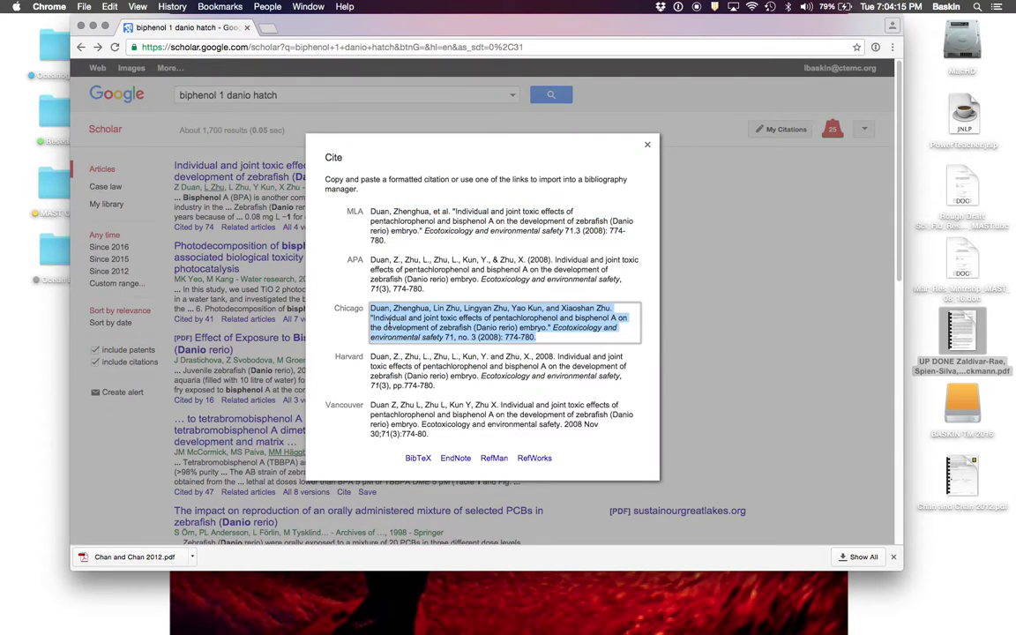
pyautogui.click(647, 148)
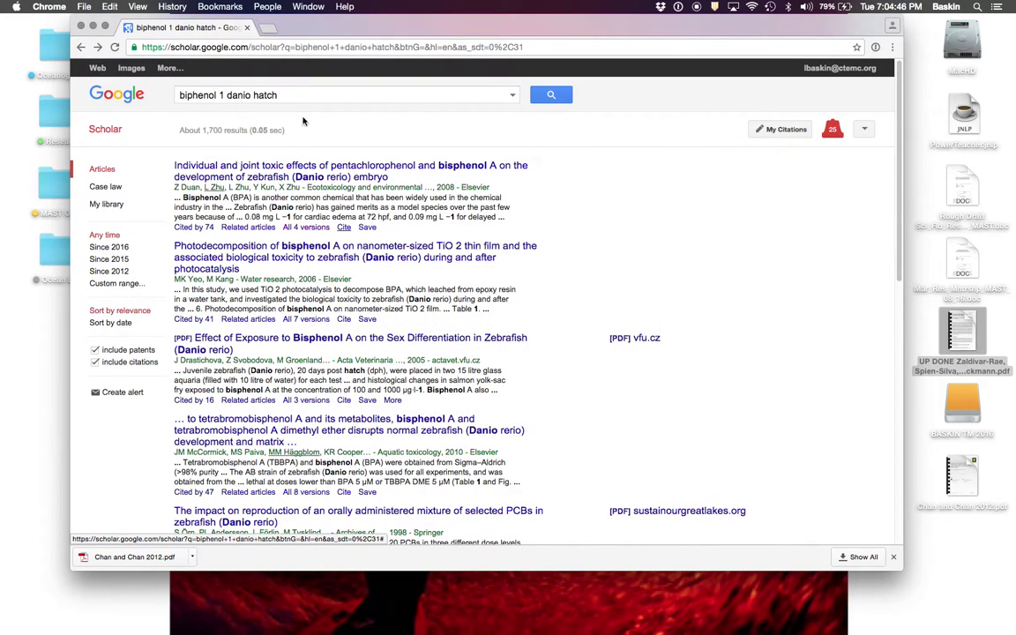
# - Close the Chrome window, open the horseshoe crab PDF, then quit the default Acrobat
pyautogui.click(98, 26)
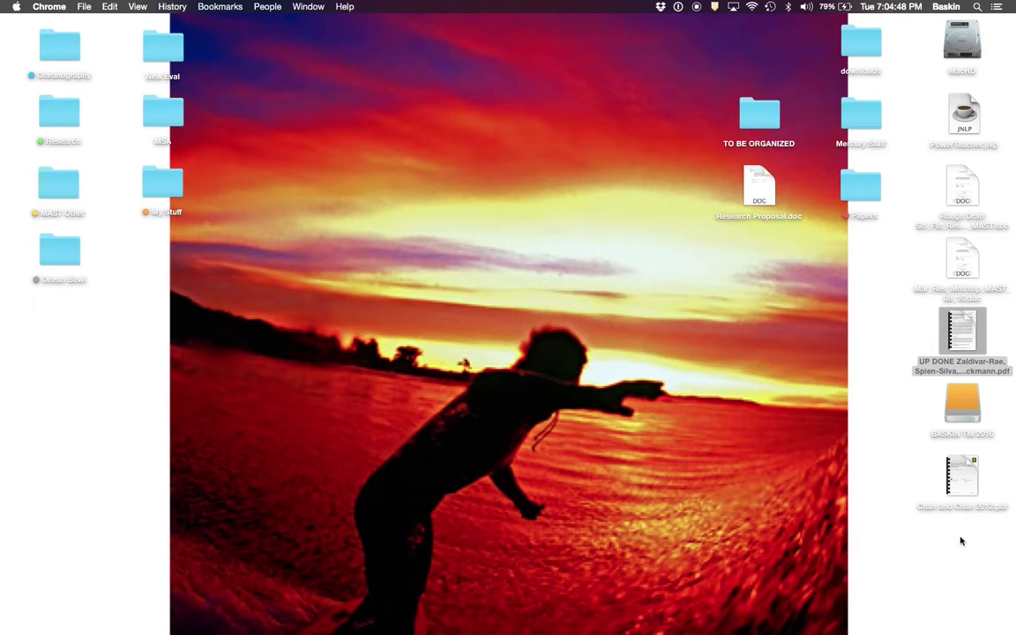
pyautogui.click(967, 331)
pyautogui.doubleClick(967, 331)
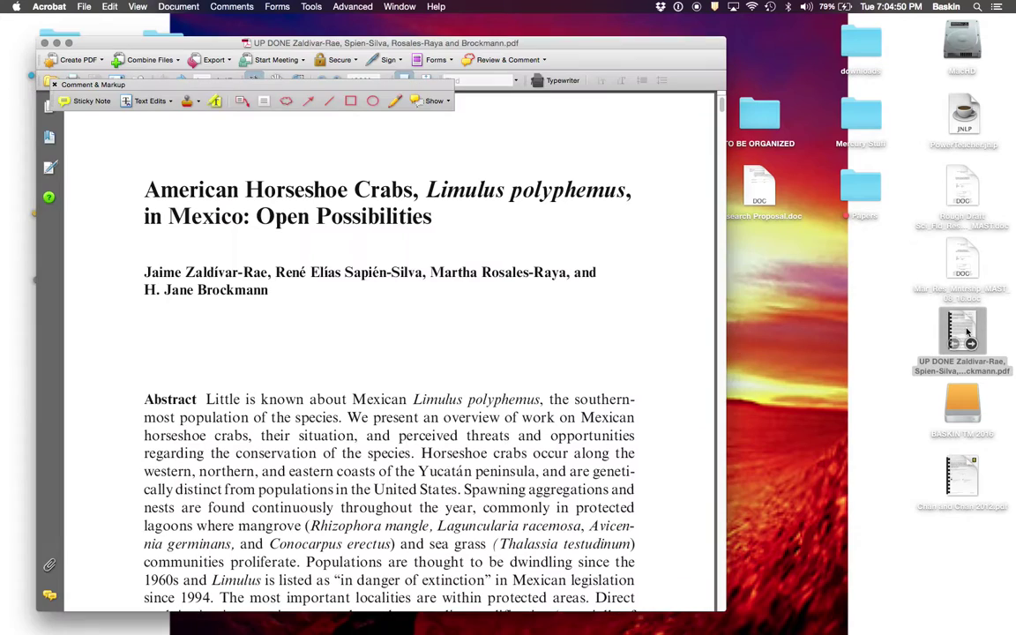
pyautogui.click(45, 5)
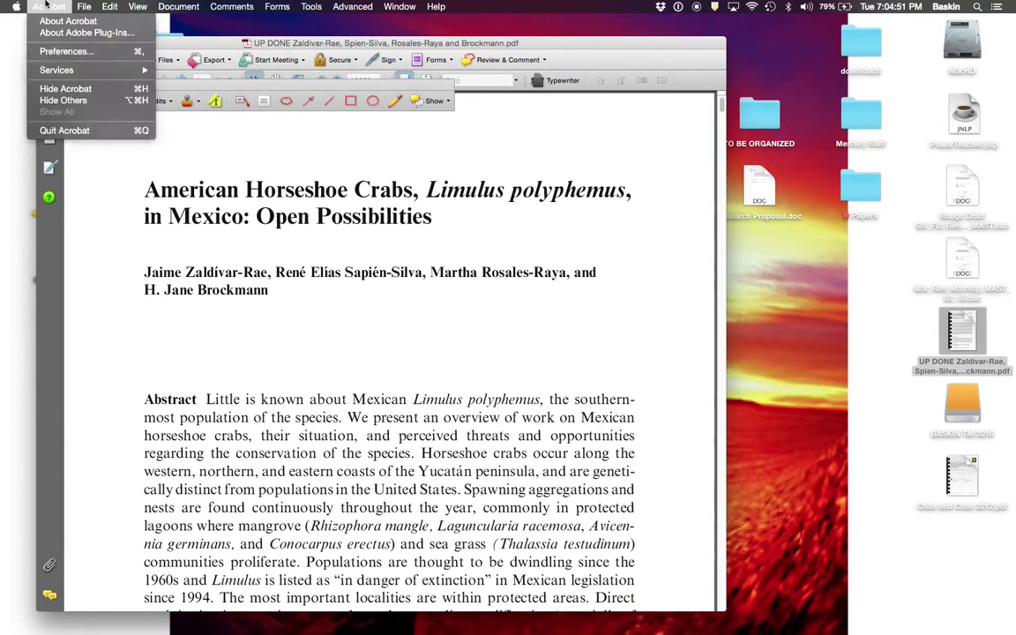
pyautogui.click(65, 130)
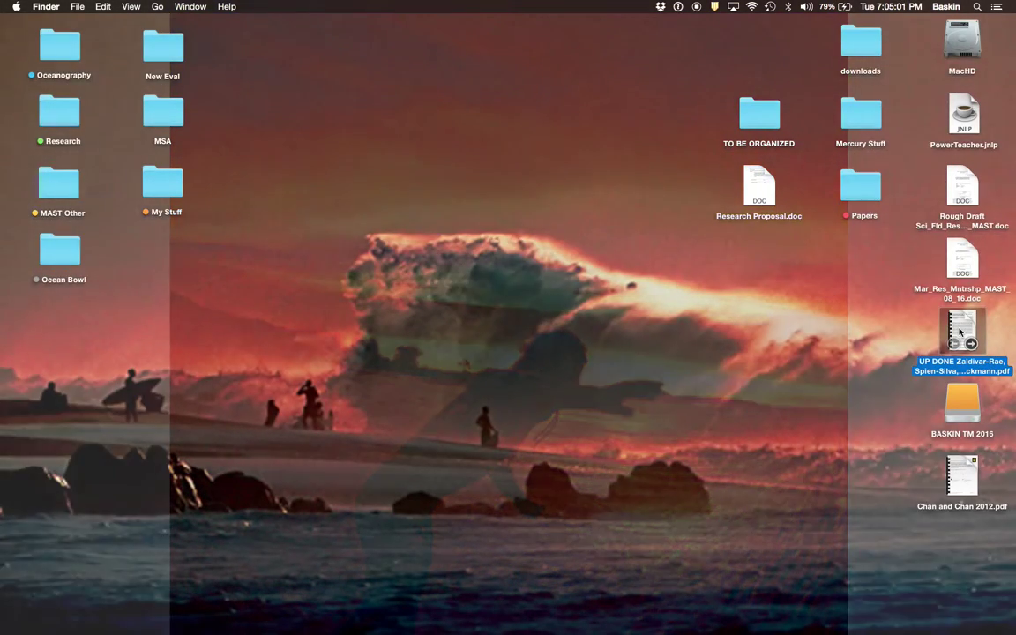
# - Open the horseshoe crab PDF with Adobe Acrobat Professional from the Finder
pyautogui.rightClick(961, 331)
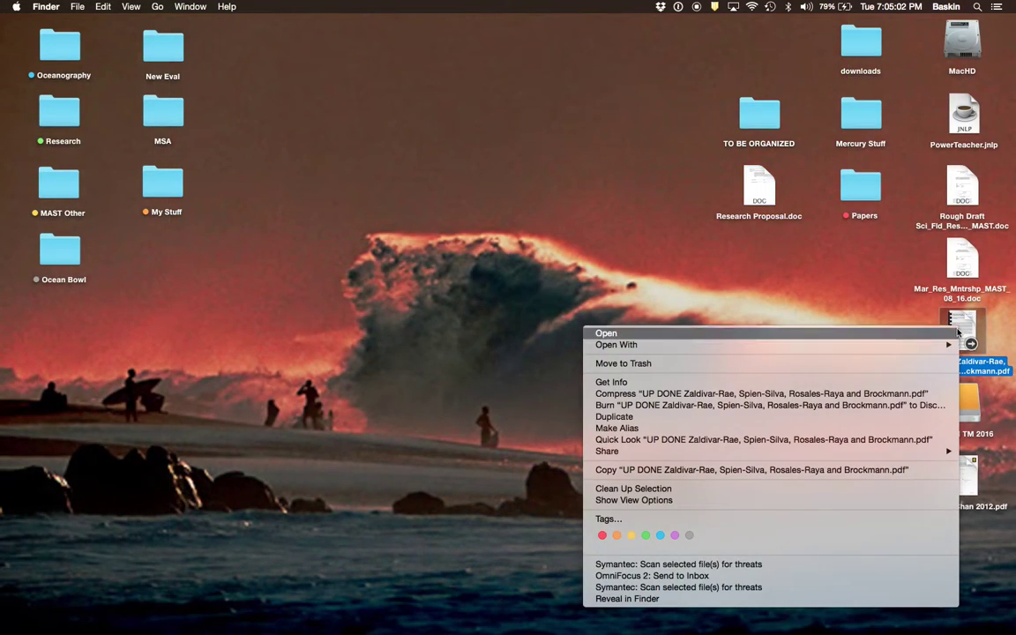
pyautogui.moveTo(951, 345)
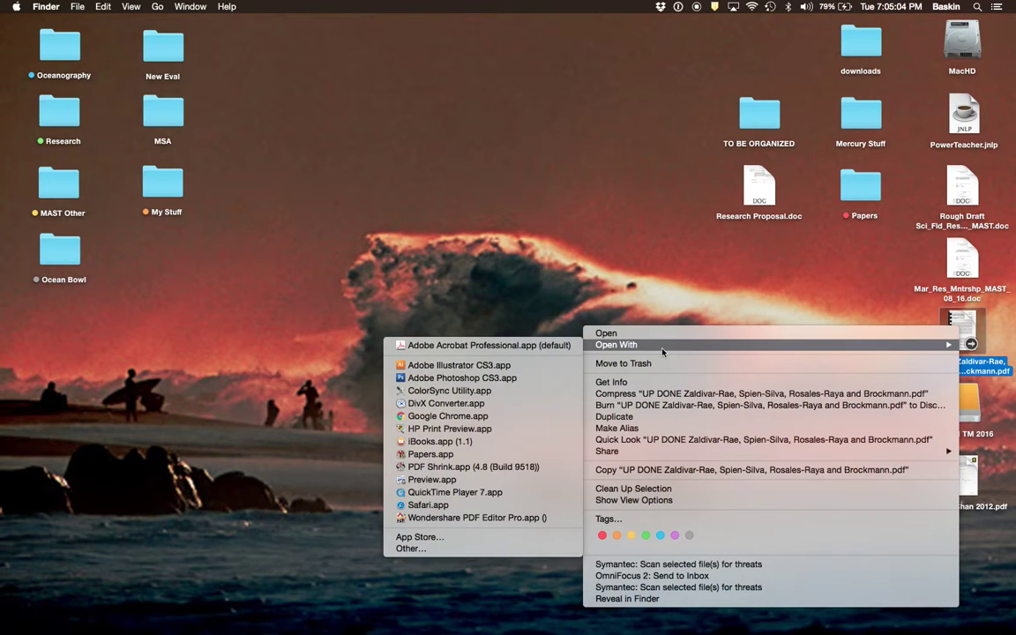
pyautogui.click(553, 346)
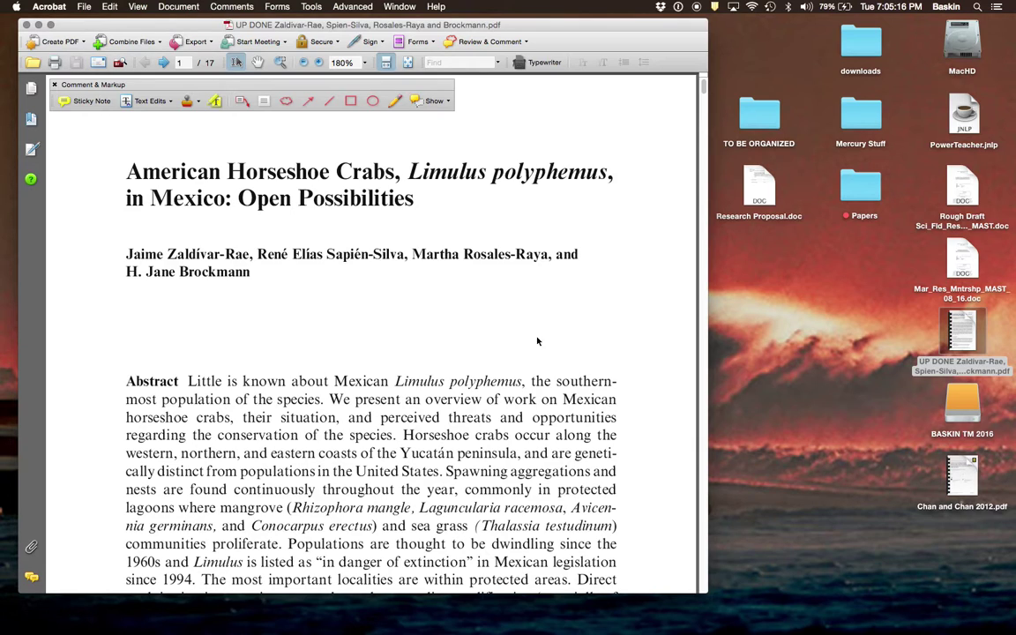
# - Toggle the Comment & Markup Toolbar off and back on, then show the comments list
pyautogui.click(527, 42)
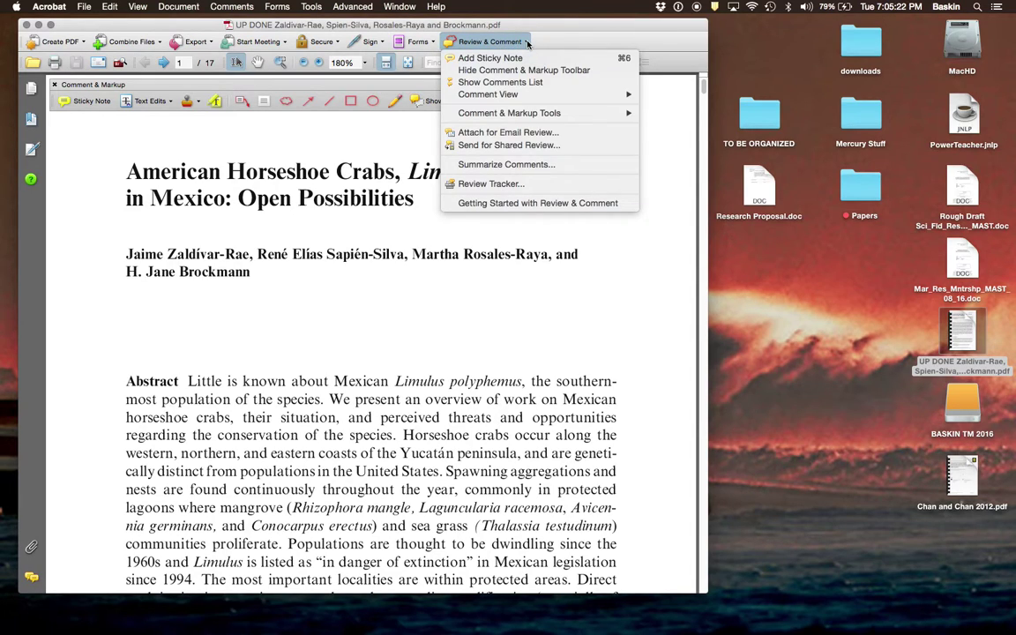
pyautogui.click(512, 96)
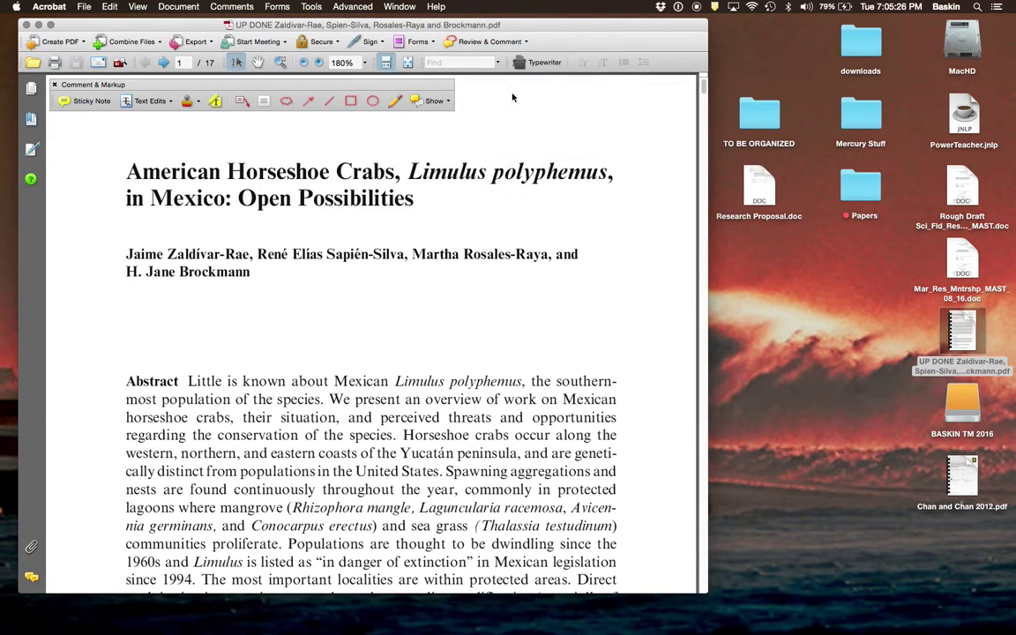
pyautogui.click(494, 41)
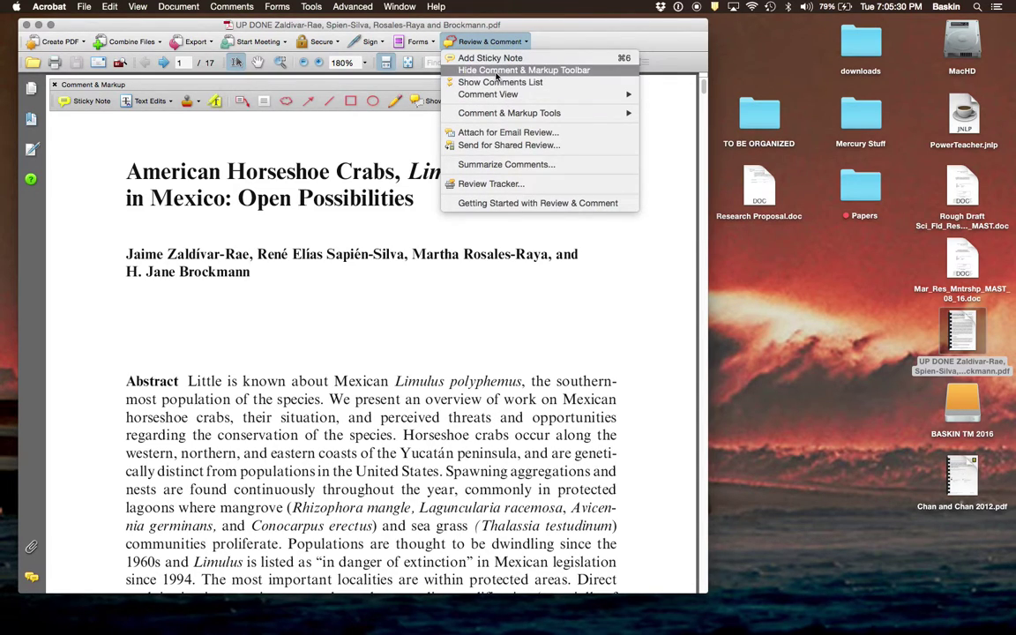
pyautogui.click(494, 75)
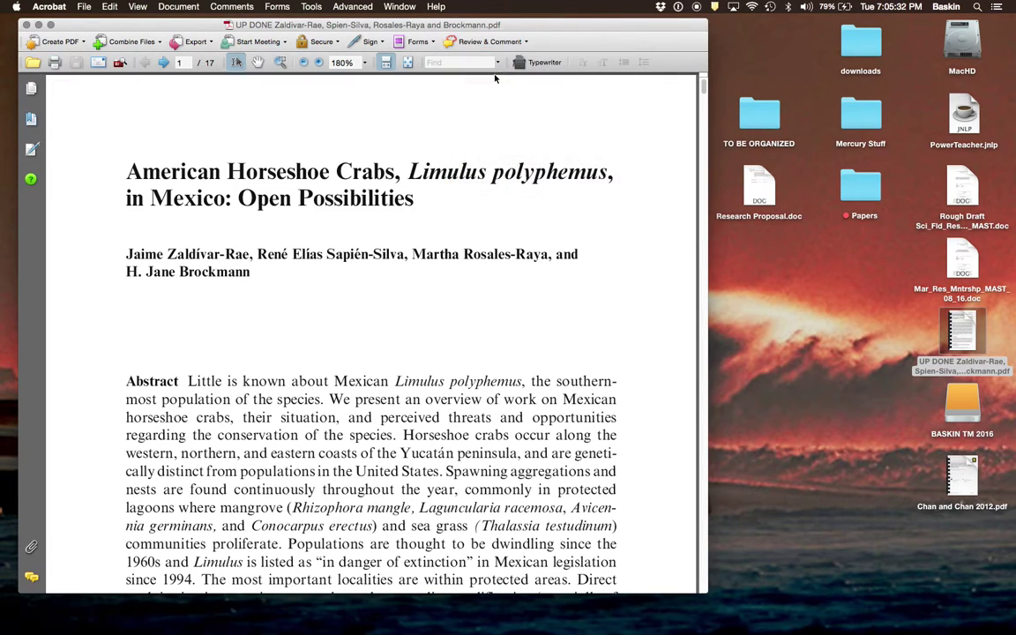
pyautogui.click(490, 41)
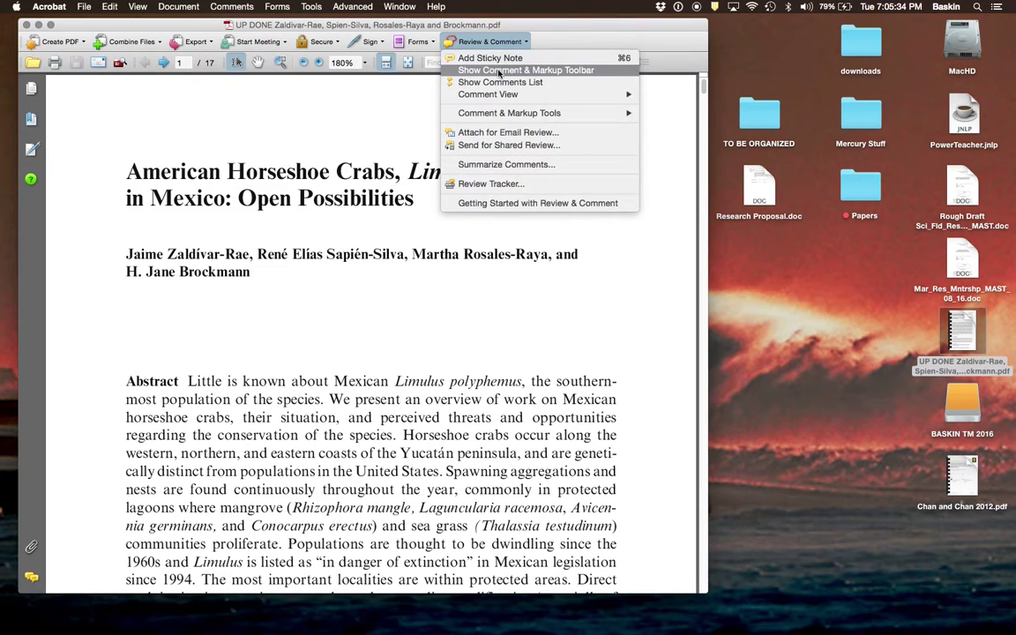
pyautogui.click(499, 72)
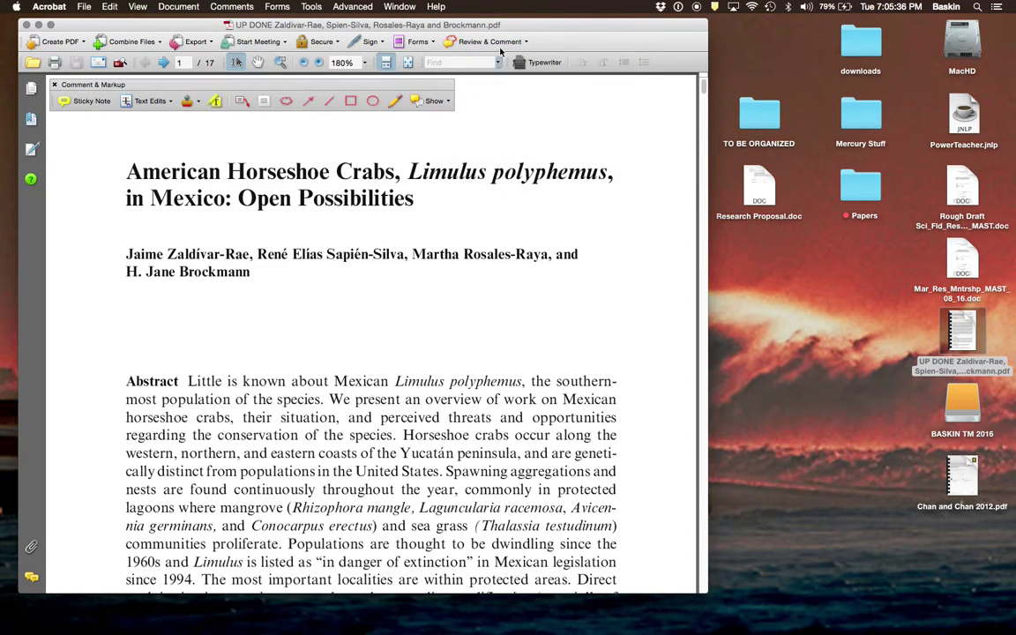
pyautogui.click(499, 43)
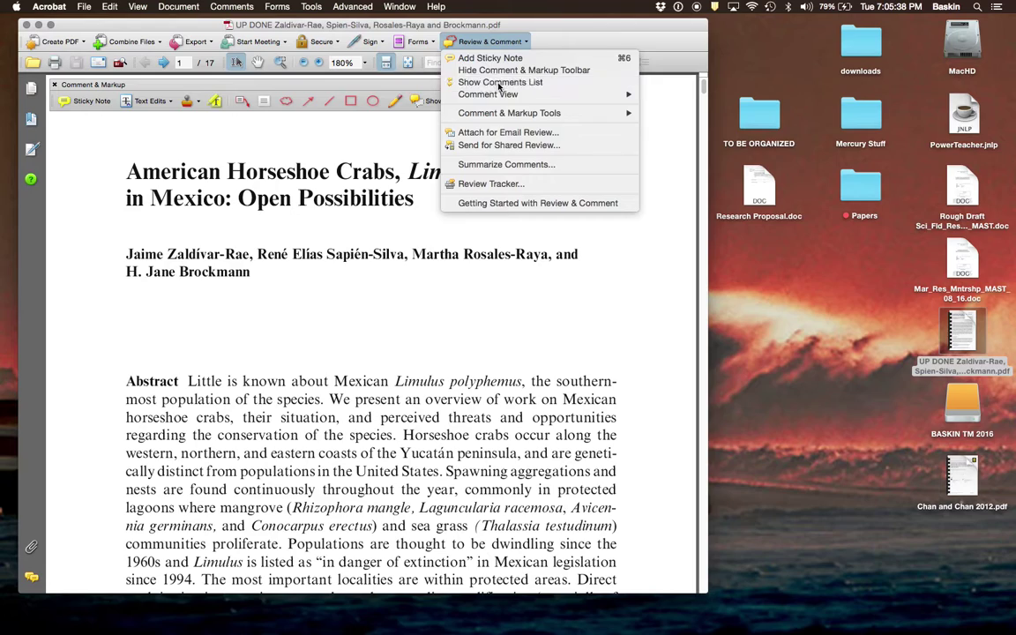
pyautogui.click(498, 82)
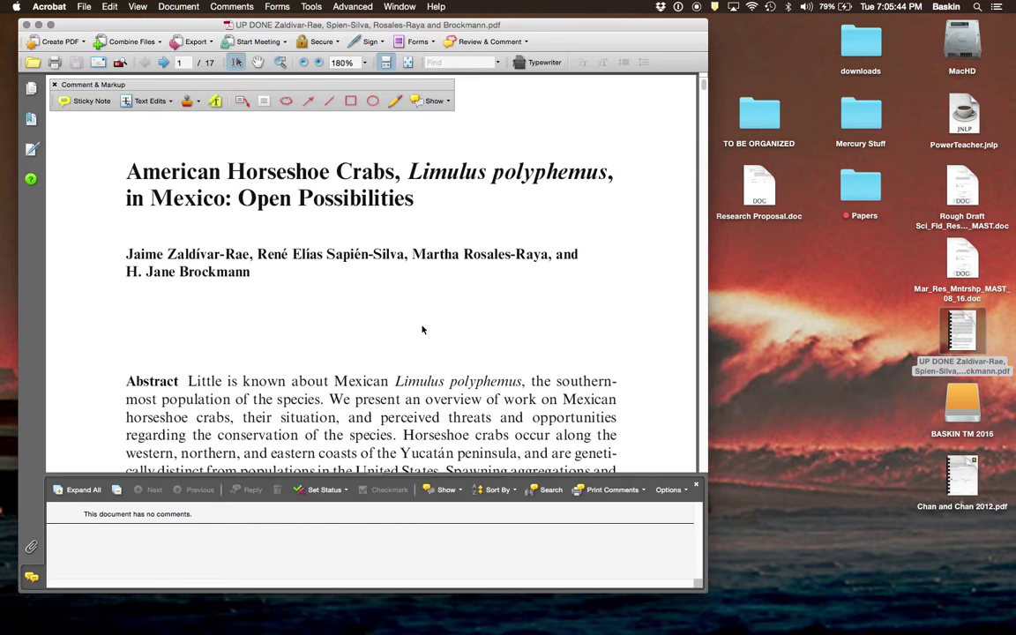
# - Scroll the horseshoe crab PDF to page 2, just before '2 Distribution and Habitat'
pyautogui.scroll(-2, 422, 330)
pyautogui.scroll(2, 423, 330)
pyautogui.scroll(-20, 423, 330)
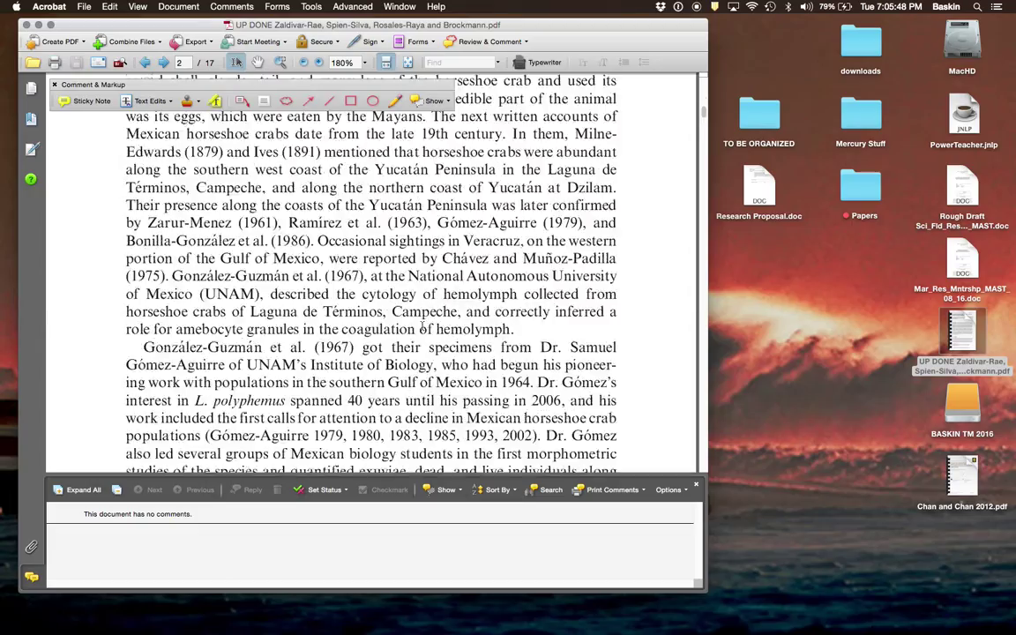
pyautogui.scroll(-20, 422, 330)
pyautogui.scroll(20, 426, 328)
pyautogui.scroll(20, 424, 319)
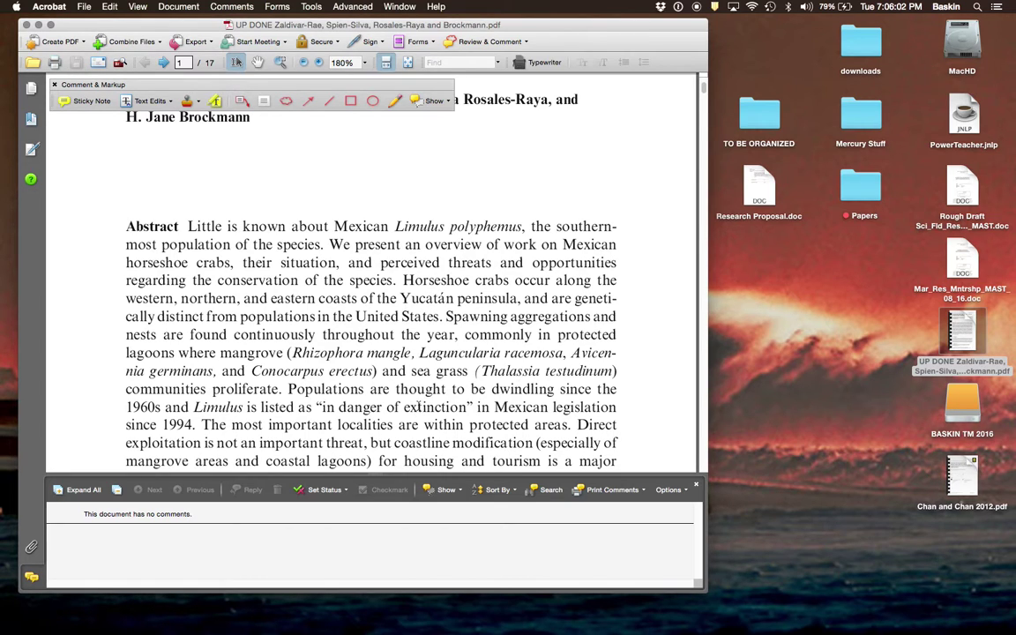
pyautogui.scroll(-20, 415, 414)
pyautogui.scroll(-20, 419, 405)
pyautogui.scroll(-8, 419, 407)
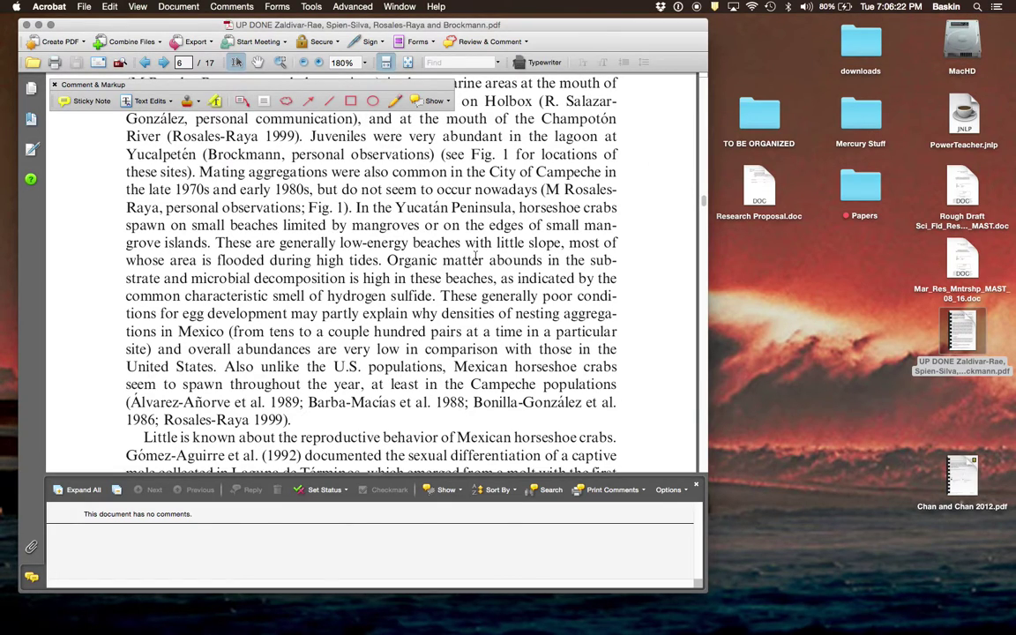
pyautogui.scroll(20, 403, 231)
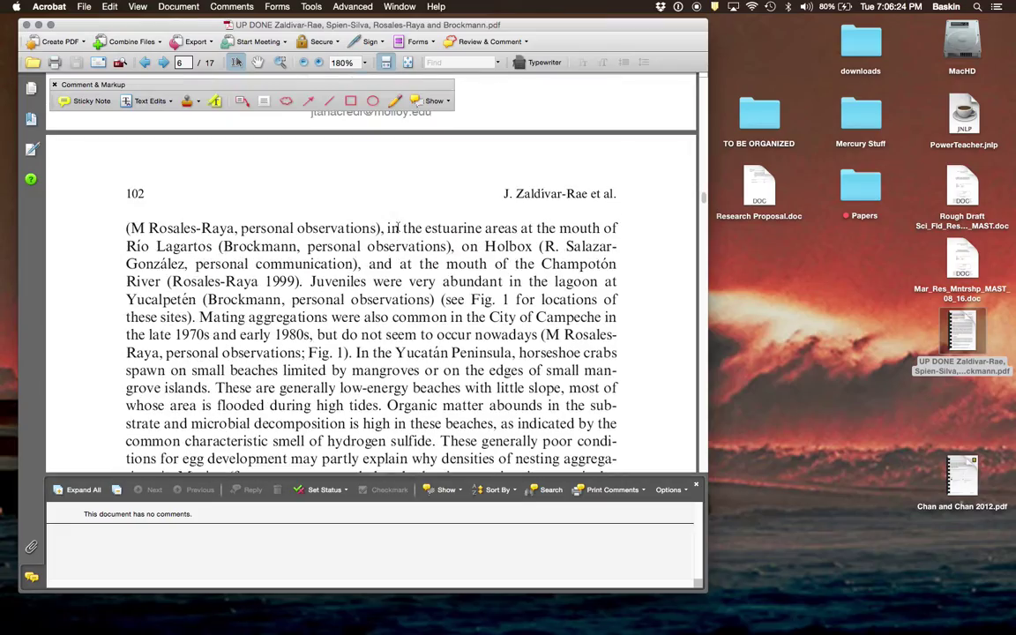
pyautogui.scroll(20, 398, 228)
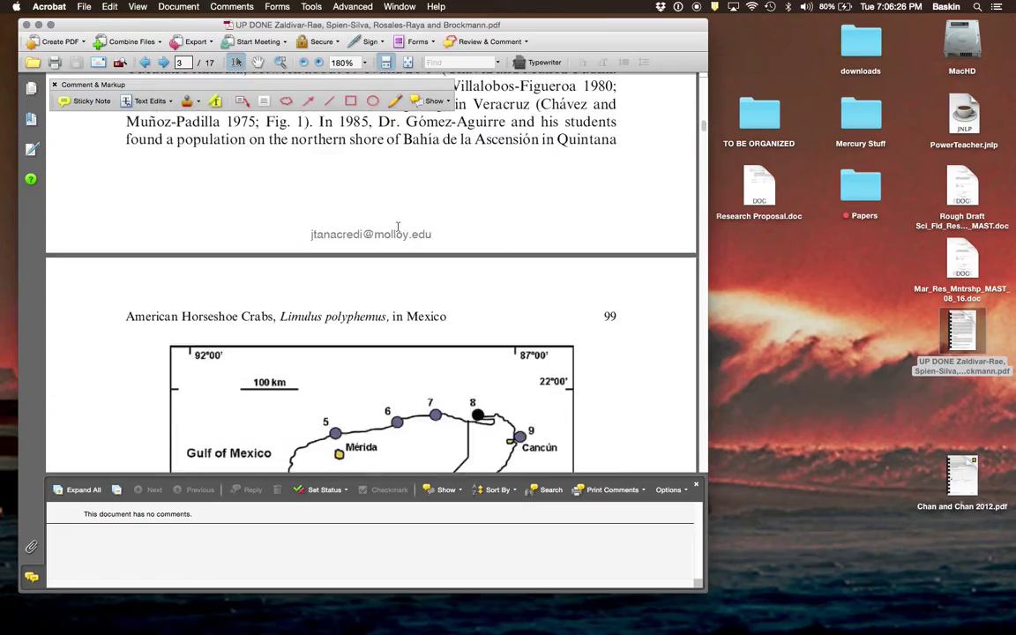
pyautogui.scroll(5, 398, 228)
pyautogui.scroll(-12, 398, 228)
pyautogui.scroll(-20, 398, 228)
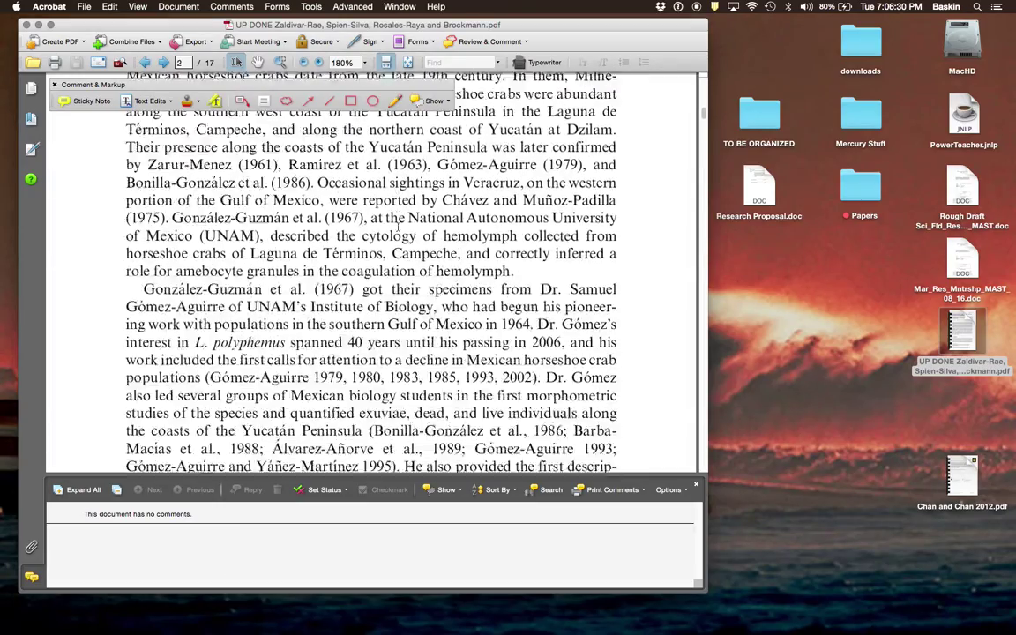
pyautogui.scroll(-5, 398, 231)
pyautogui.scroll(15, 399, 229)
pyautogui.scroll(-1, 397, 228)
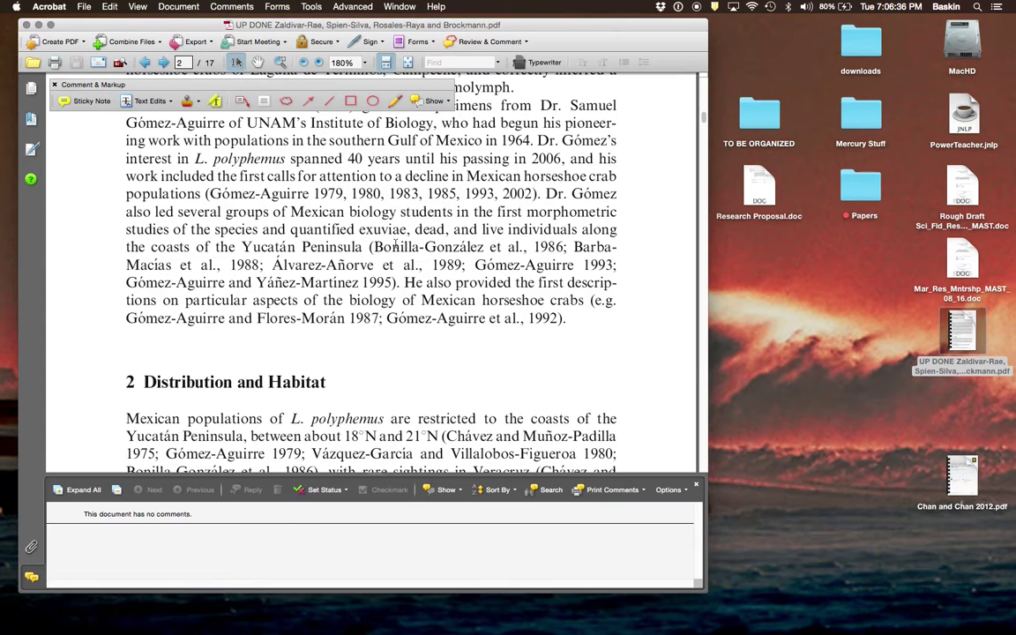
pyautogui.scroll(-5, 396, 246)
pyautogui.scroll(10, 397, 245)
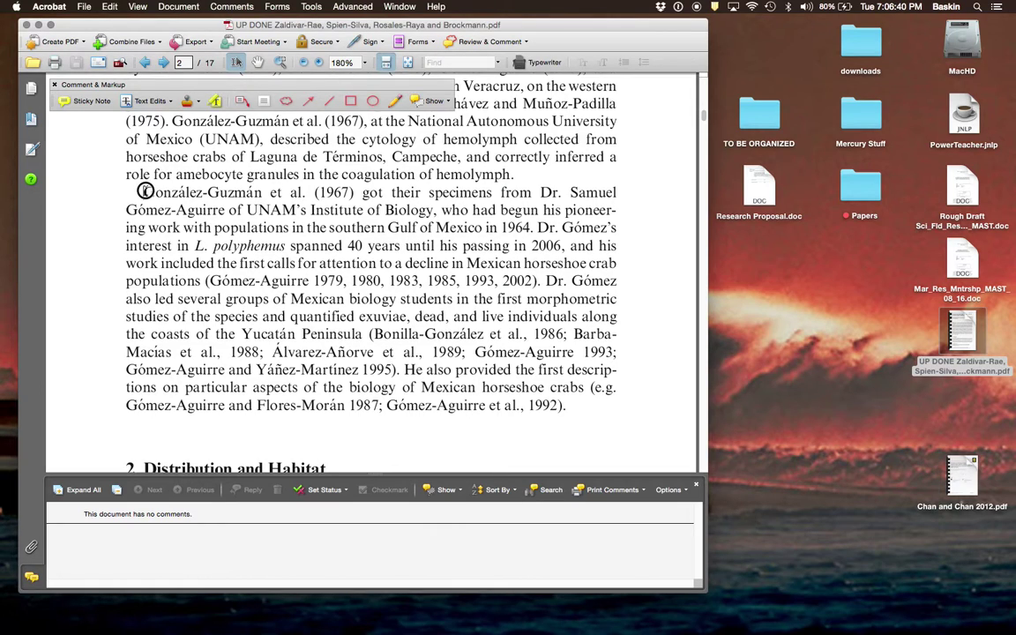
pyautogui.moveTo(146, 192); pyautogui.dragTo(333, 298)
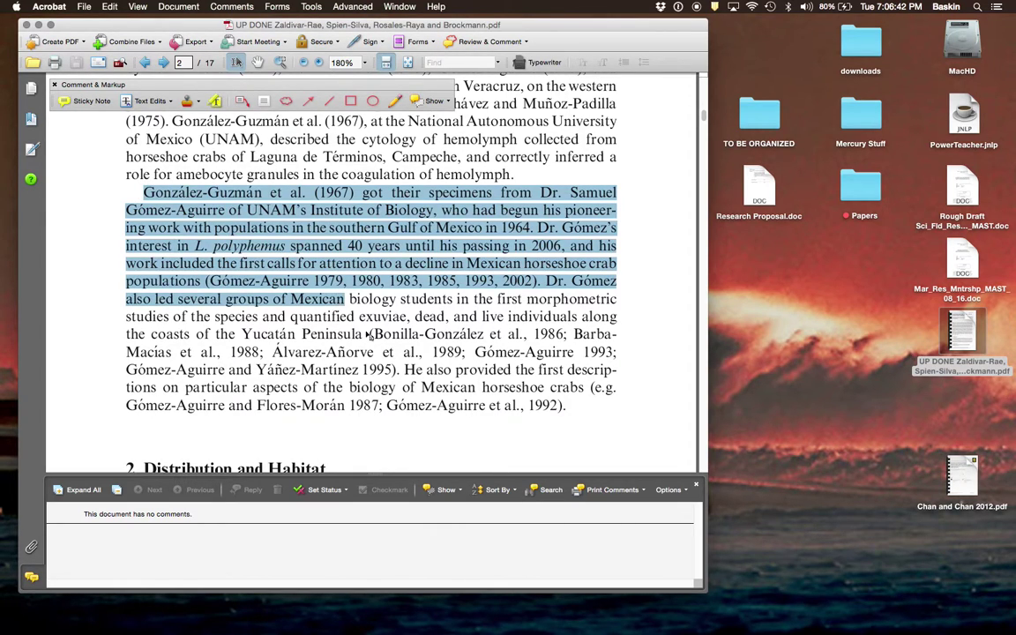
pyautogui.click(395, 374)
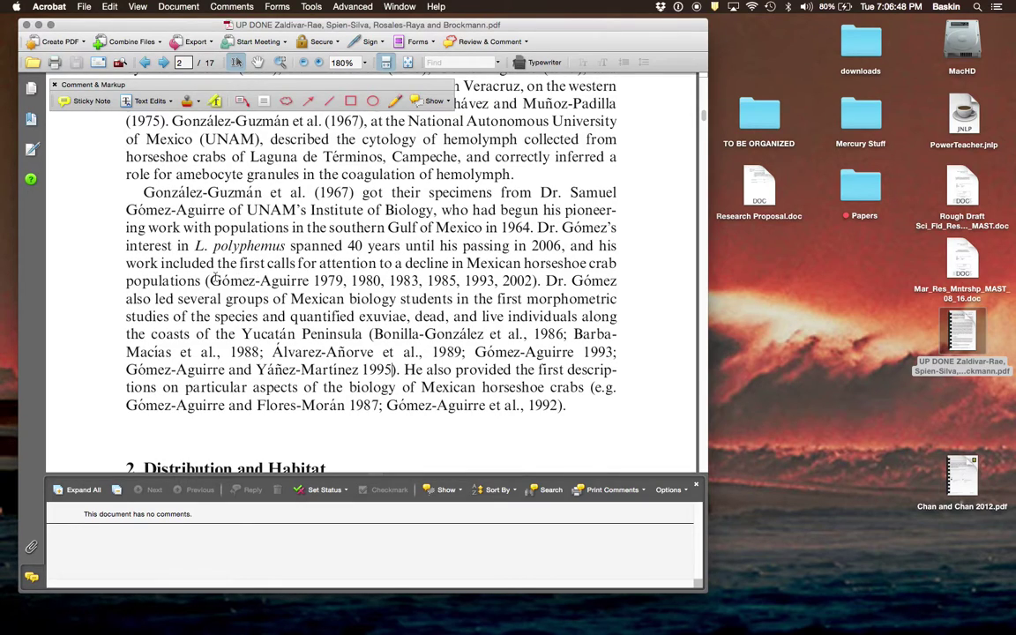
pyautogui.scroll(-3, 300, 315)
pyautogui.scroll(5, 300, 315)
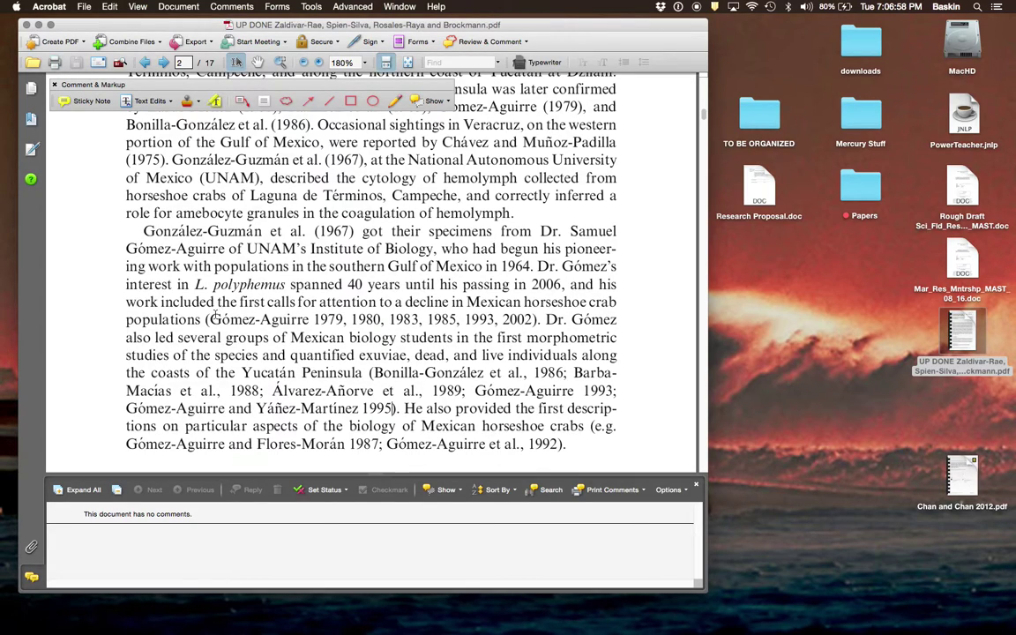
pyautogui.moveTo(210, 319); pyautogui.dragTo(516, 326)
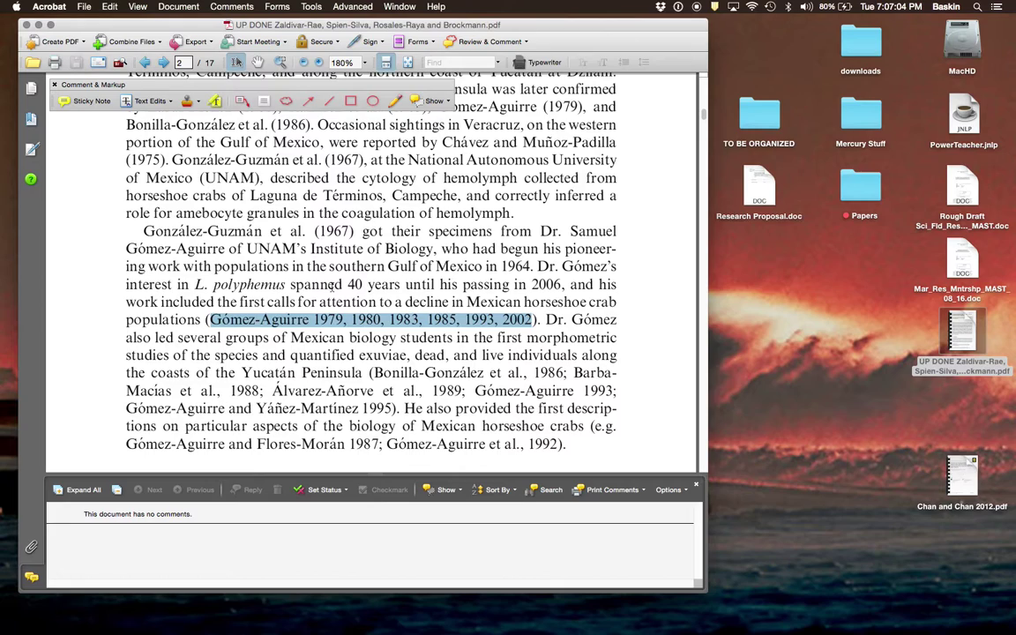
pyautogui.moveTo(348, 284); pyautogui.dragTo(400, 284)
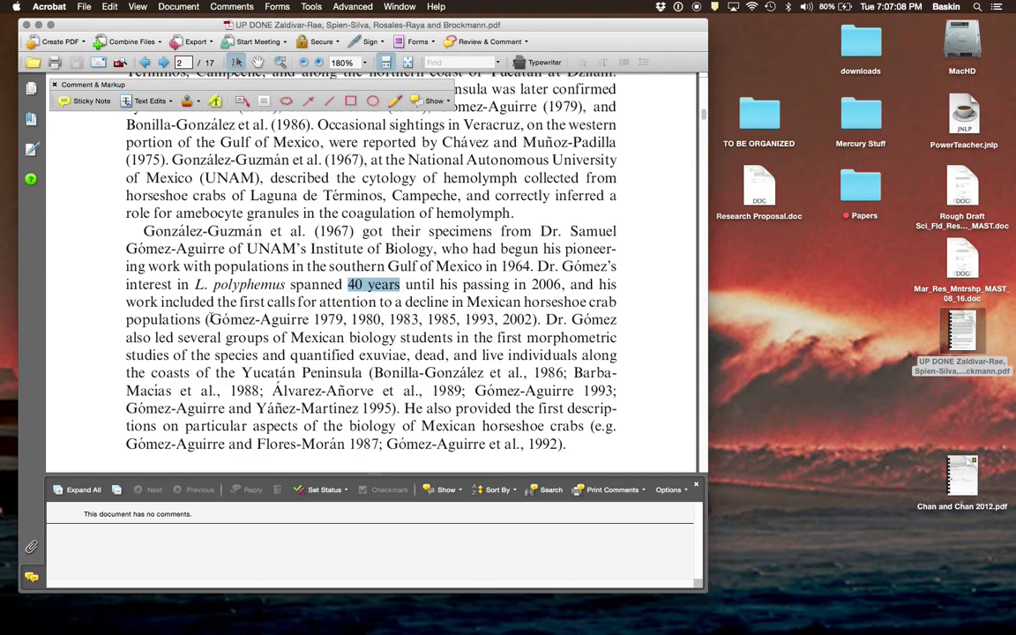
pyautogui.moveTo(210, 319); pyautogui.dragTo(380, 326)
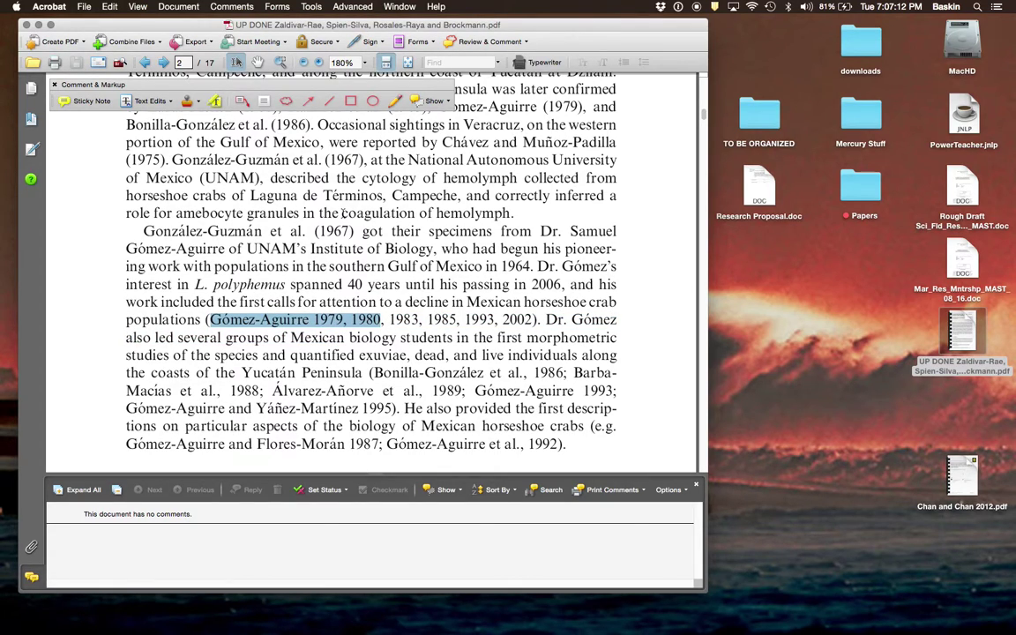
# - Deselect the citation text and scroll down to page 8 at section 7.2 Human Use
pyautogui.click(428, 159)
pyautogui.scroll(-10, 428, 159)
pyautogui.scroll(-10, 475, 185)
pyautogui.scroll(3, 474, 185)
pyautogui.scroll(-8, 475, 185)
pyautogui.scroll(-5, 474, 186)
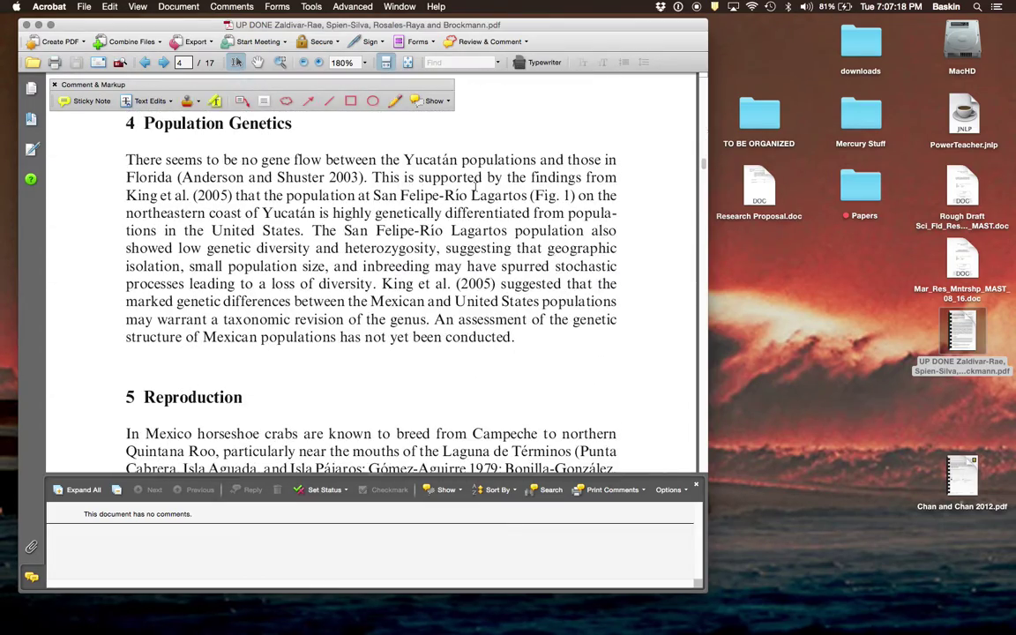
pyautogui.scroll(-10, 476, 189)
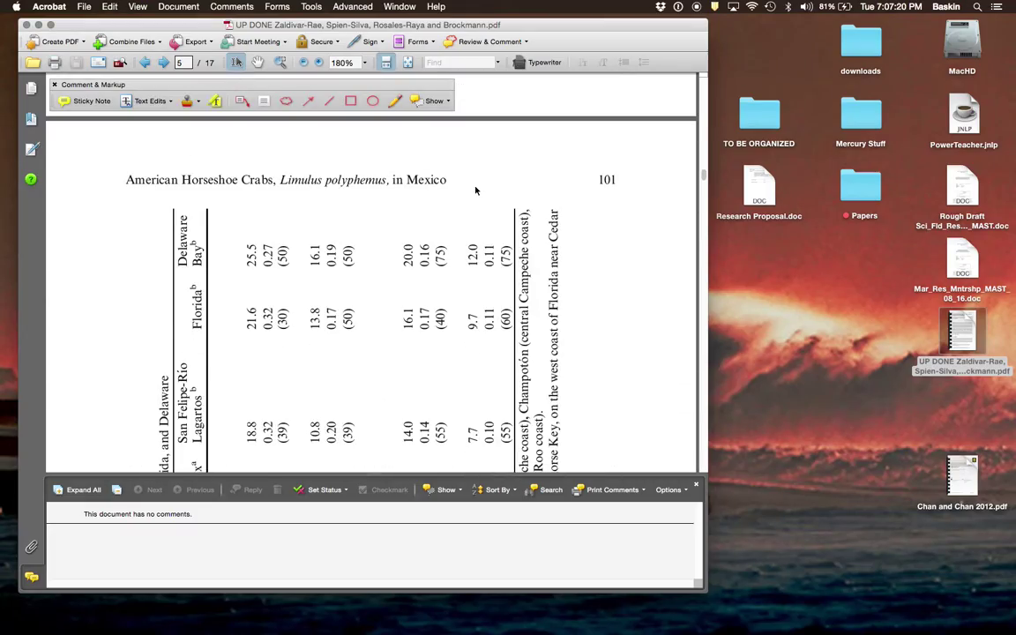
pyautogui.scroll(-15, 475, 189)
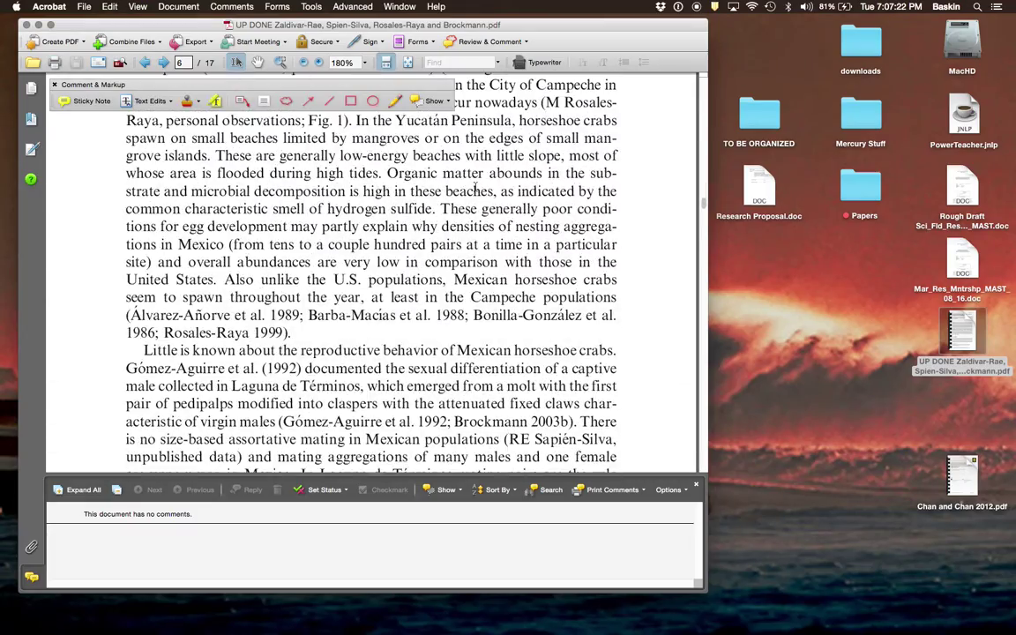
pyautogui.scroll(-20, 476, 189)
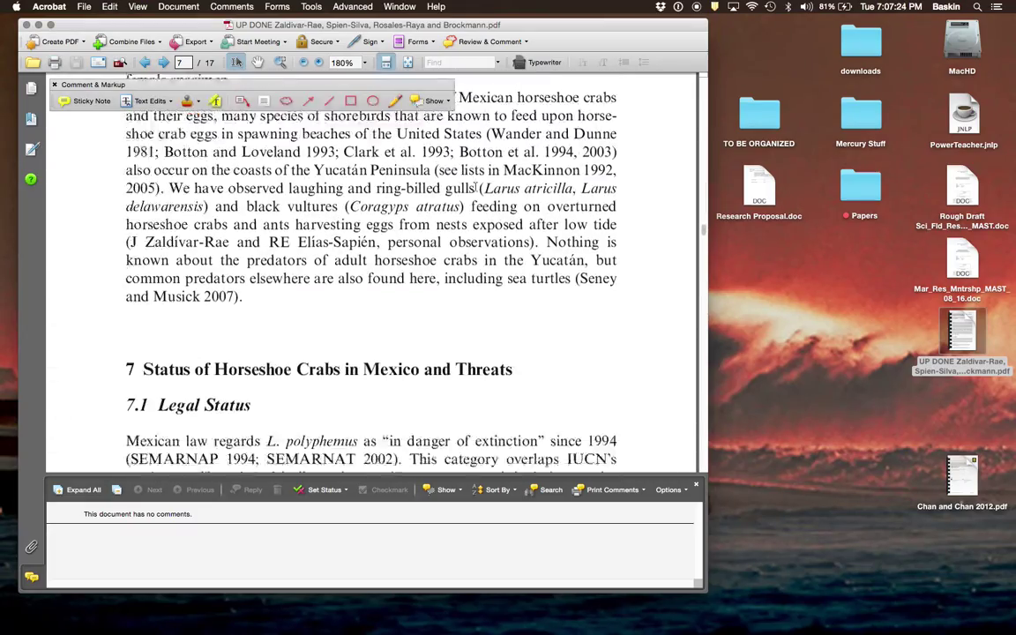
pyautogui.scroll(-15, 475, 188)
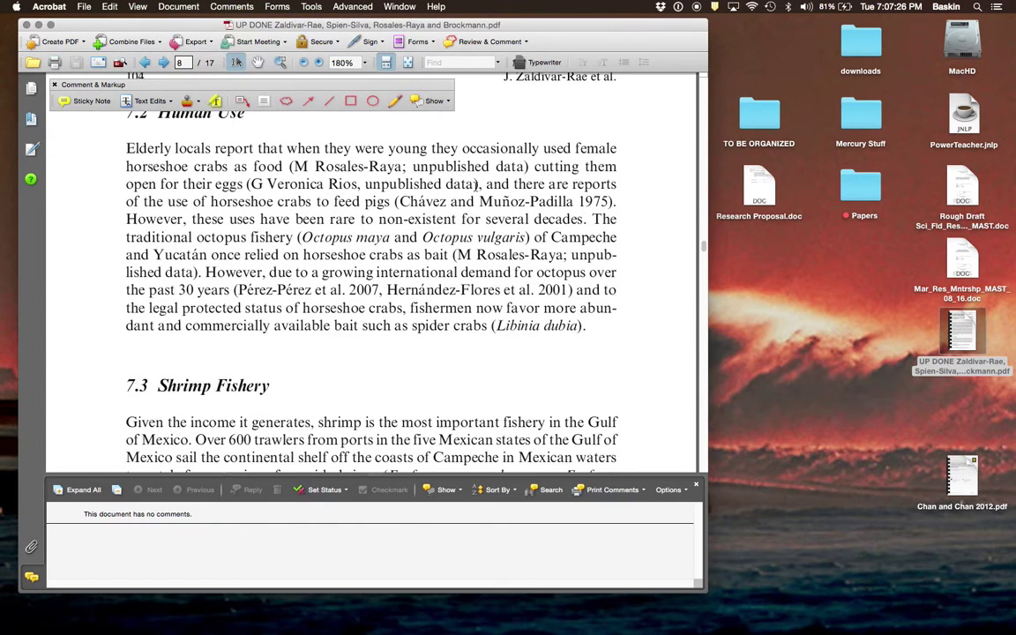
pyautogui.scroll(3, 474, 185)
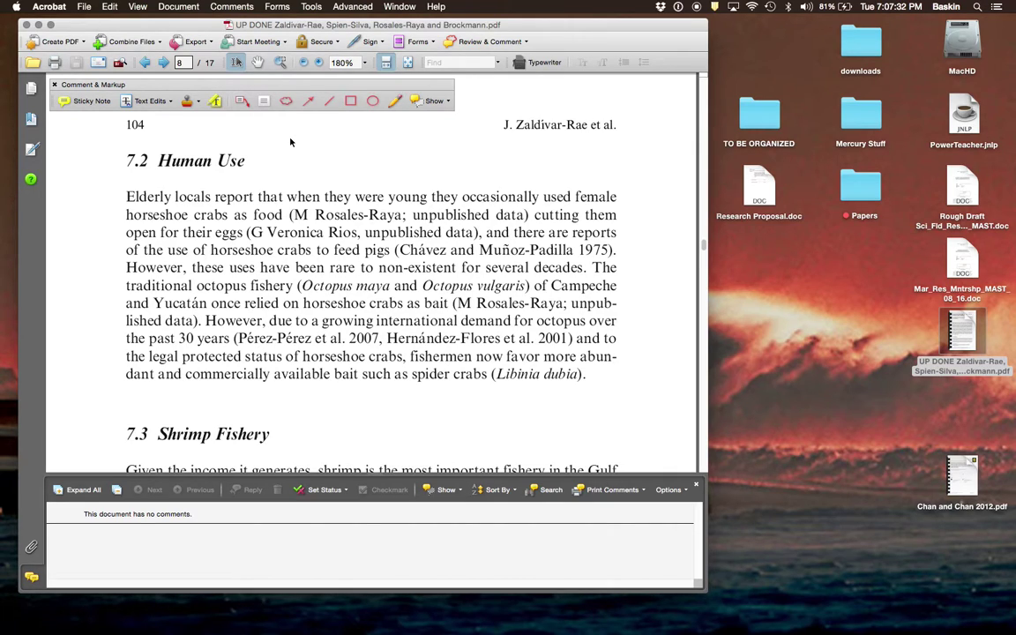
# - Highlight the opening sentence of 7.2 Human Use, about elderly locals eating horseshoe crabs, in yellow
pyautogui.click(213, 100)
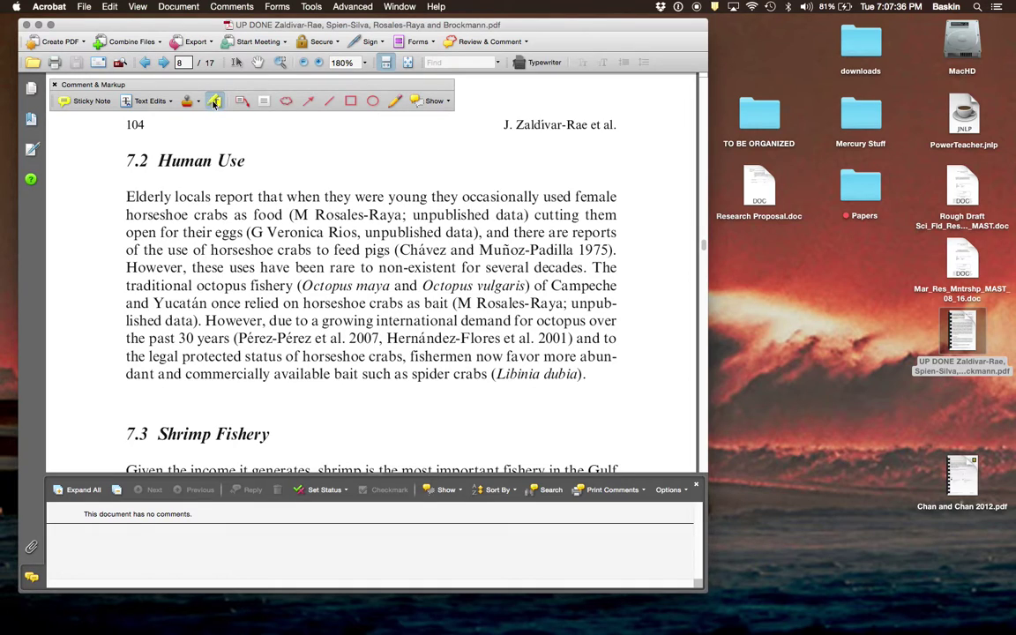
pyautogui.moveTo(125, 196); pyautogui.dragTo(527, 215)
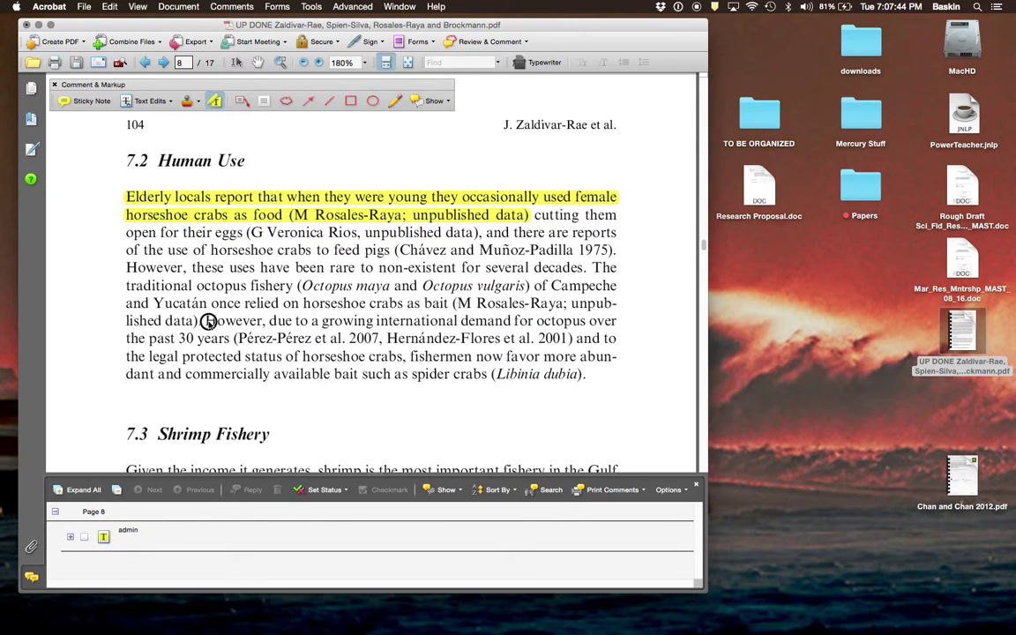
# - Highlight the octopus-demand clause, add a 'BLAH' text box above 7.3 Shrimp Fishery, and select the 2001 citation
pyautogui.moveTo(207, 321); pyautogui.dragTo(231, 340)
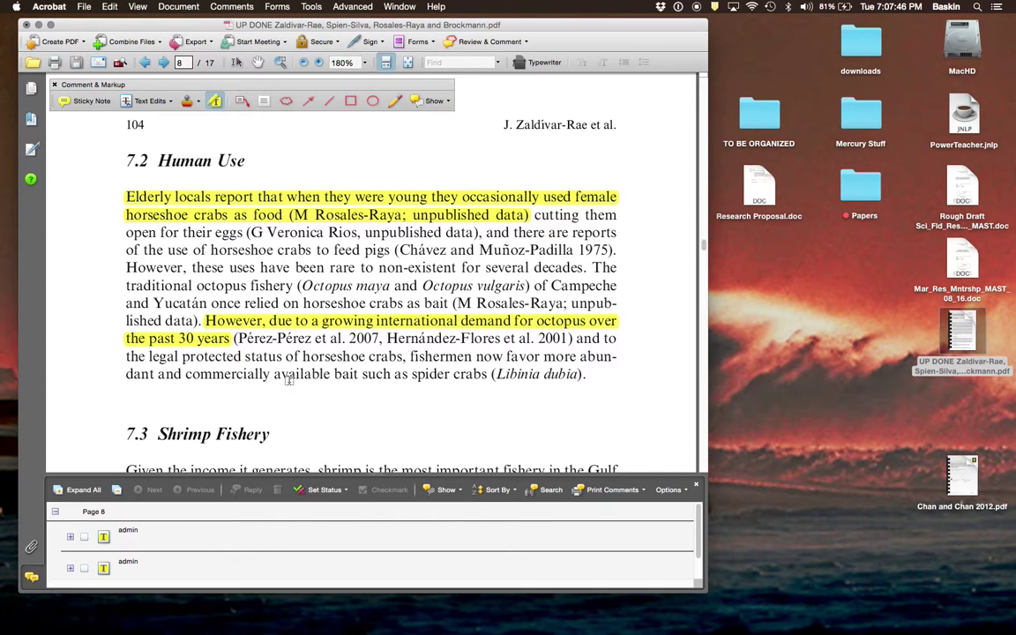
pyautogui.scroll(-10, 370, 230)
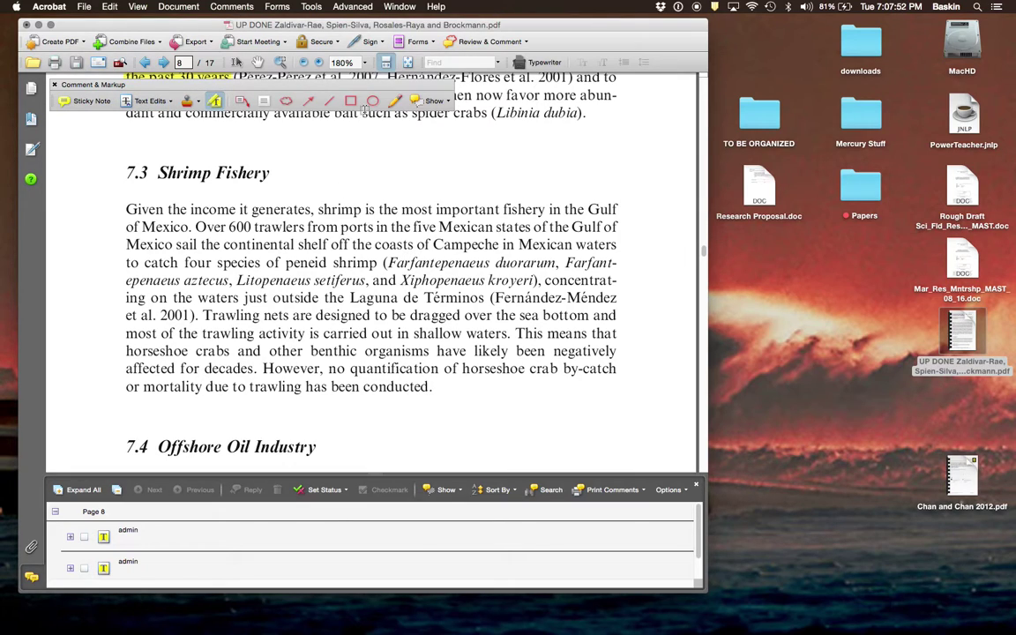
pyautogui.click(263, 102)
pyautogui.moveTo(336, 131); pyautogui.dragTo(405, 166)
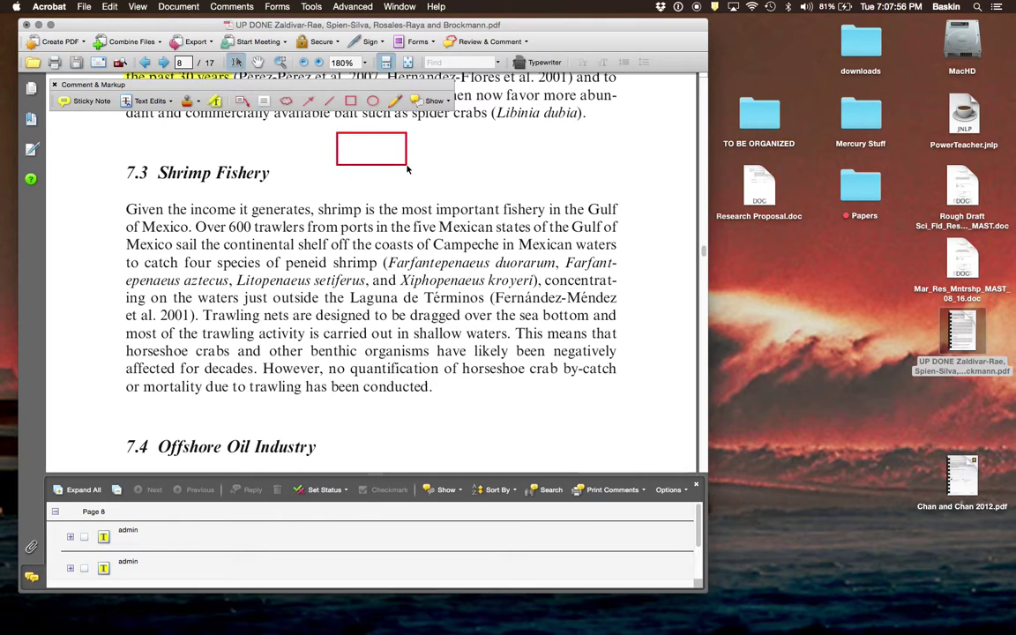
pyautogui.write('BLAH')
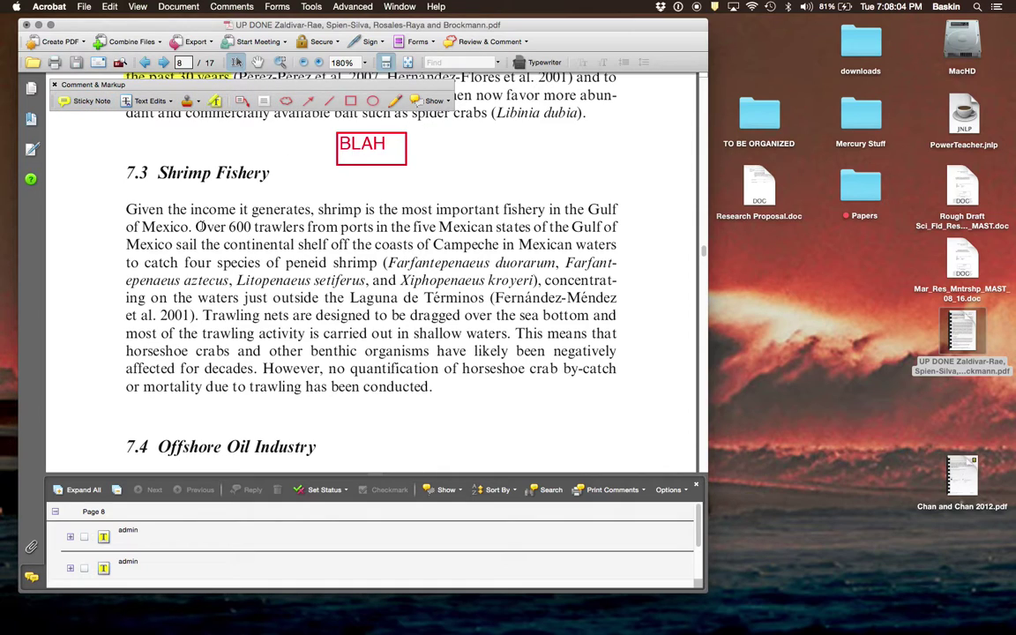
pyautogui.moveTo(239, 226); pyautogui.dragTo(307, 228)
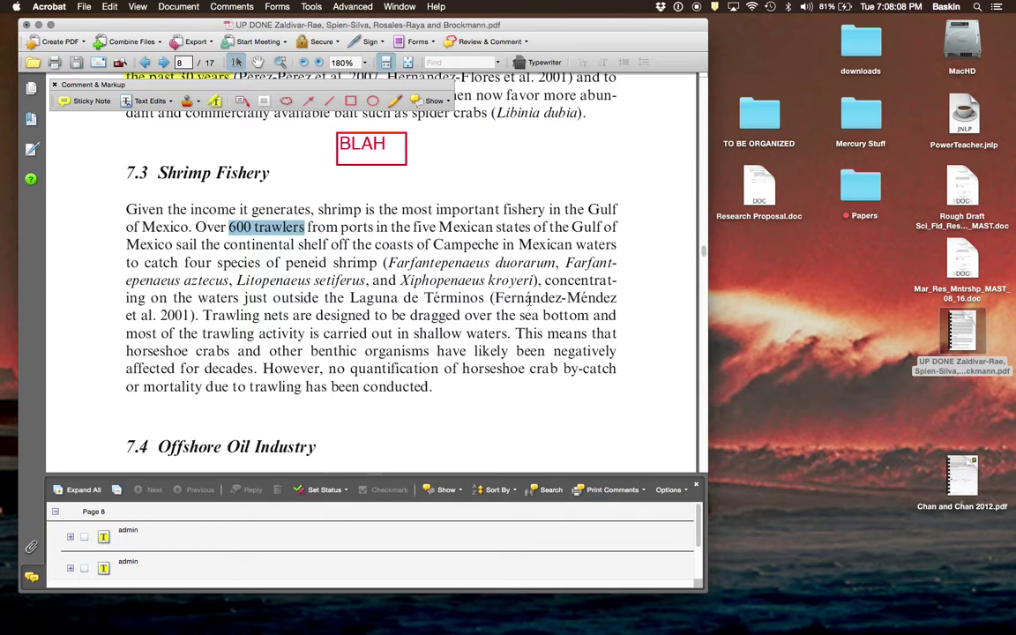
pyautogui.moveTo(160, 315); pyautogui.dragTo(492, 298)
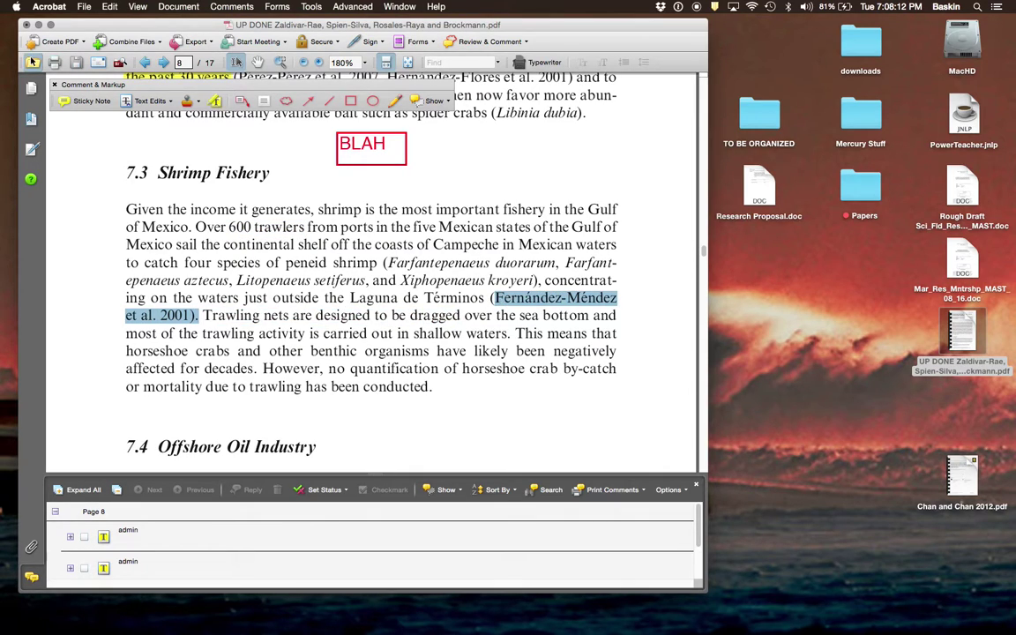
# - Add a 'Look up this paper' sticky note beside the 2001 citation in 7.3, then close the PDF
pyautogui.click(87, 100)
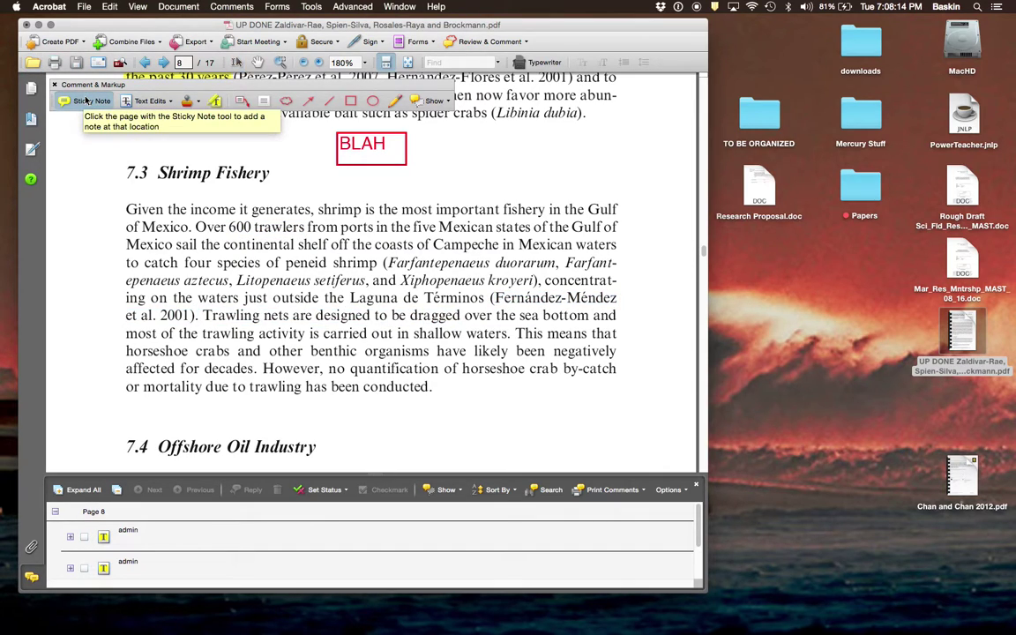
pyautogui.moveTo(497, 298); pyautogui.dragTo(620, 327)
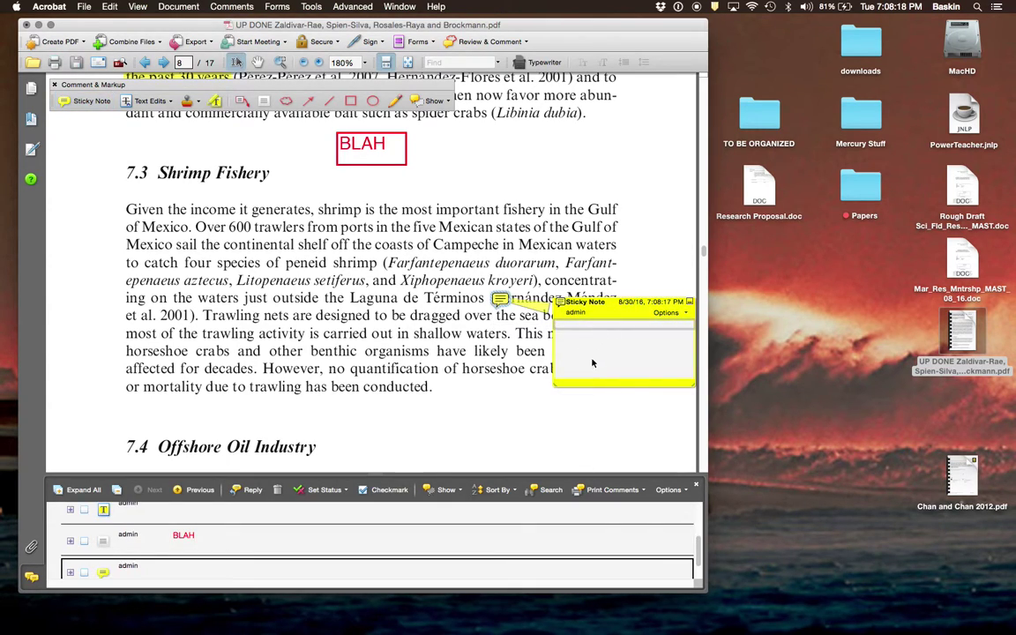
pyautogui.write('Look up this')
pyautogui.write('paper')
pyautogui.click(688, 302)
pyautogui.moveTo(504, 302)
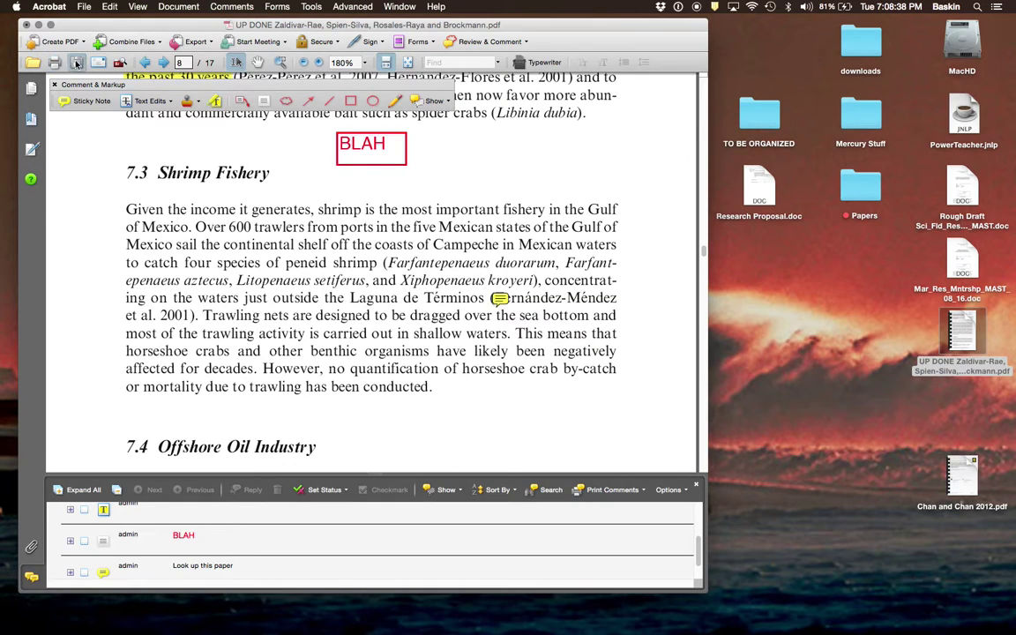
pyautogui.click(26, 25)
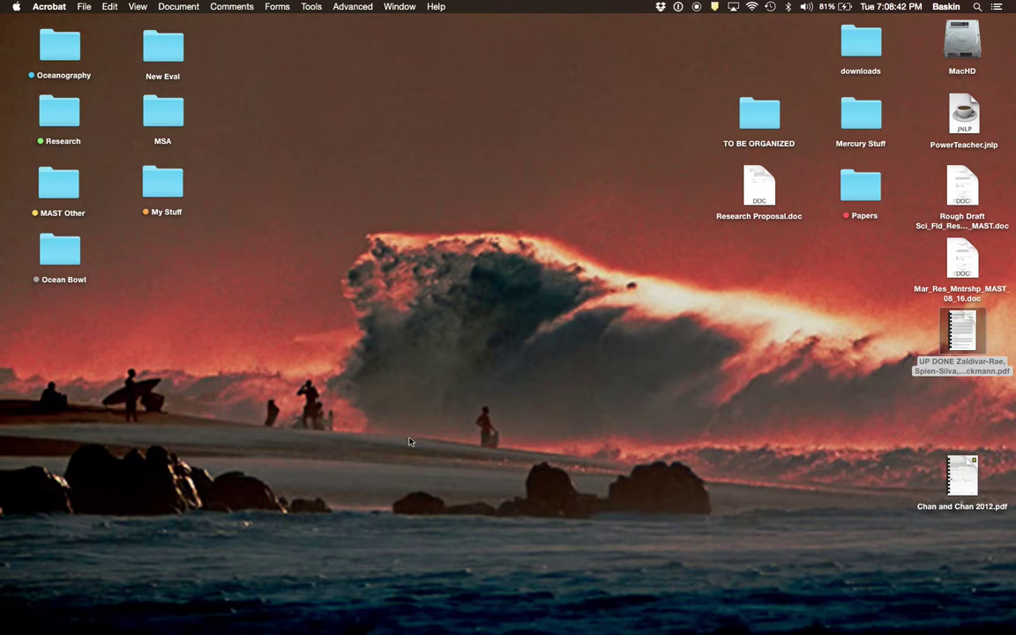
# - Restore Bikker_Annotated Bibliography 9.21.2015 from the Dock and zoom it to 150%
pyautogui.moveTo(555, 622)
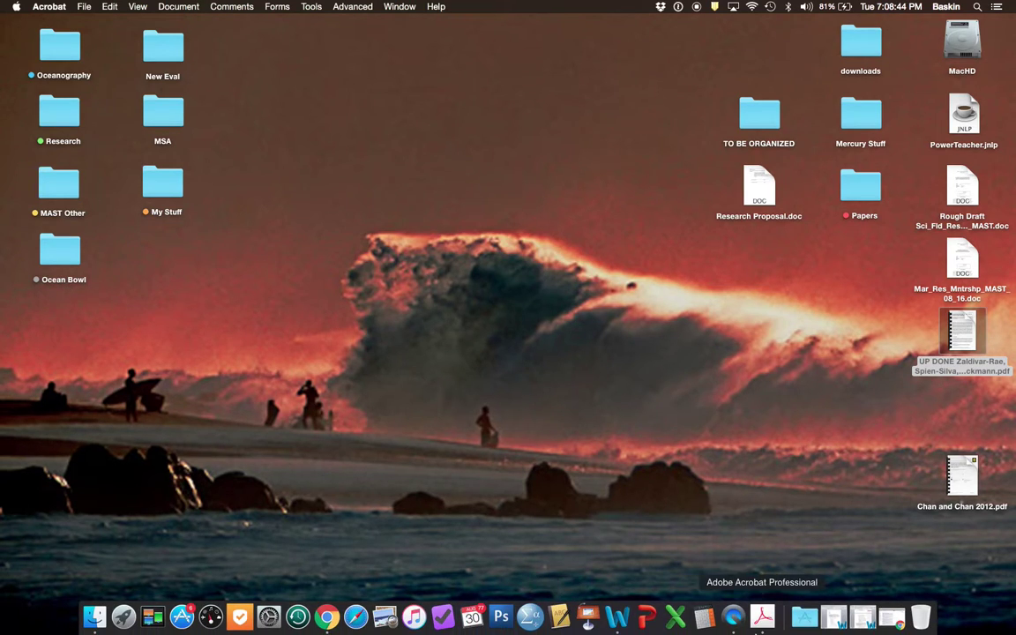
pyautogui.click(840, 623)
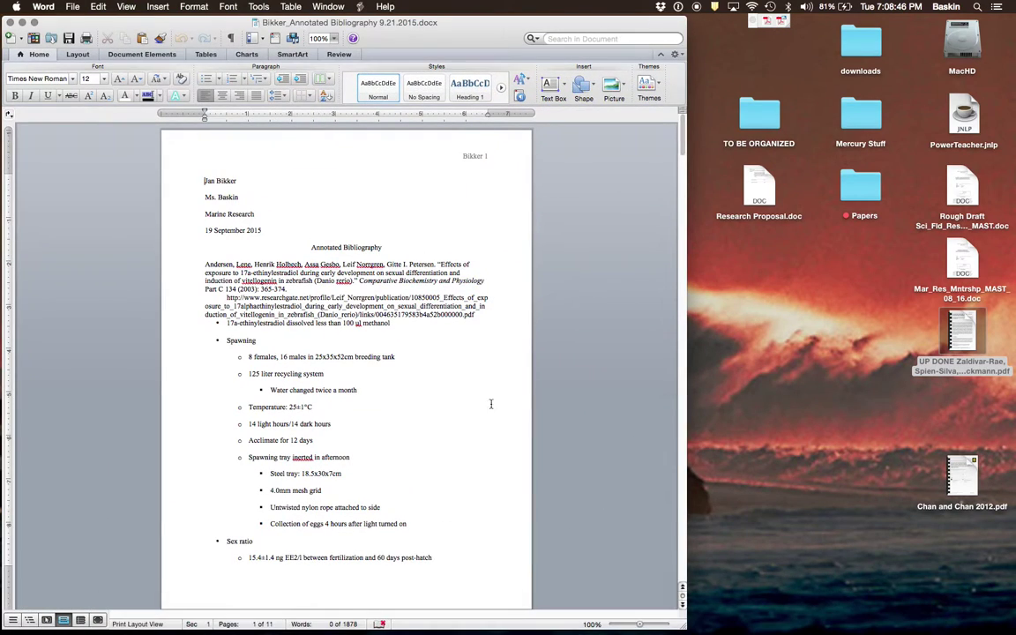
pyautogui.click(334, 37)
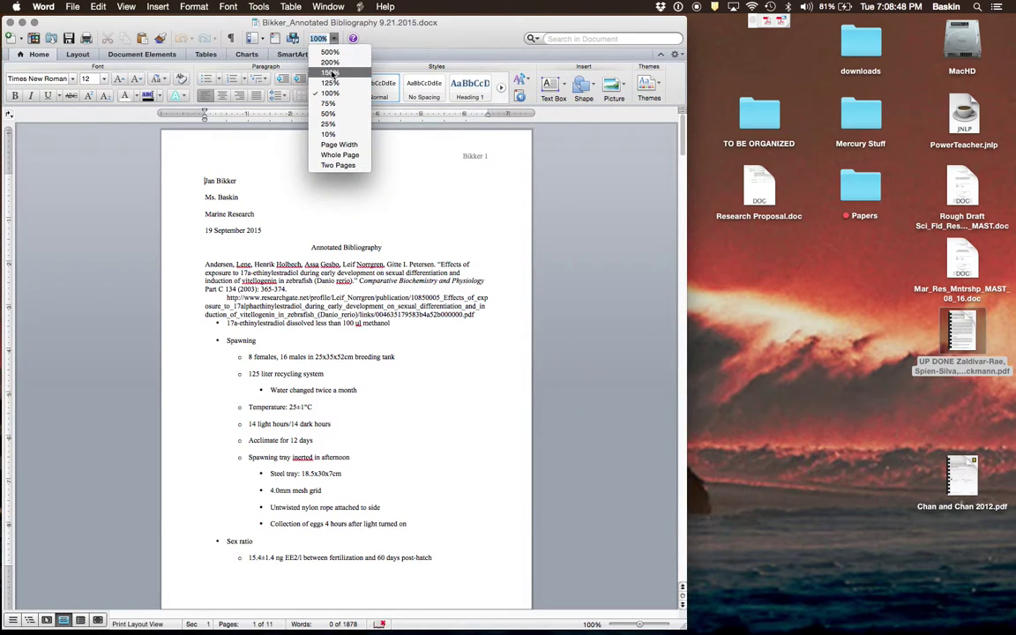
pyautogui.click(330, 72)
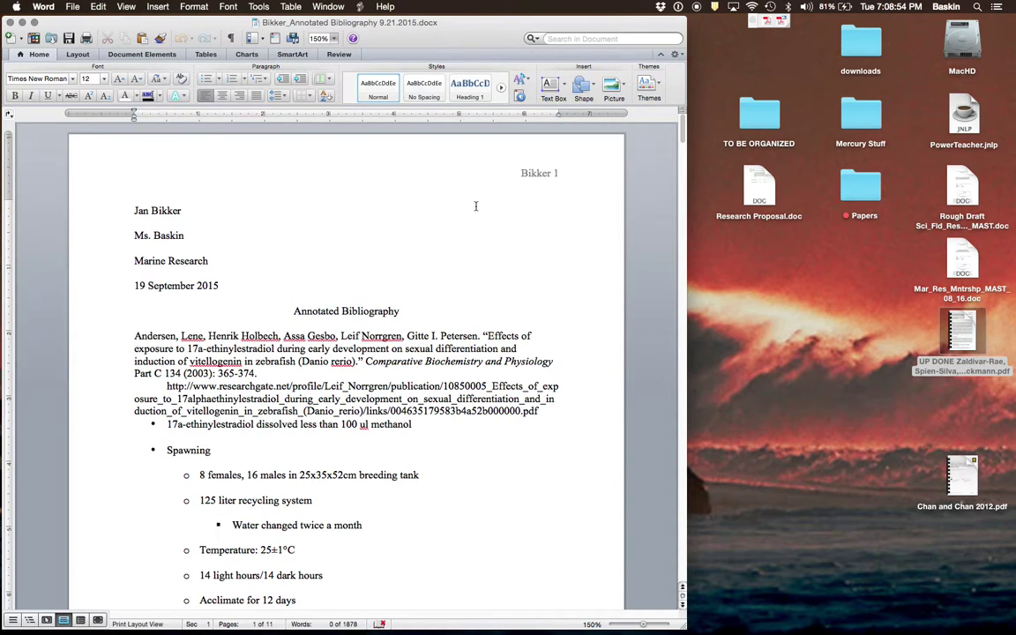
pyautogui.scroll(-2, 476, 206)
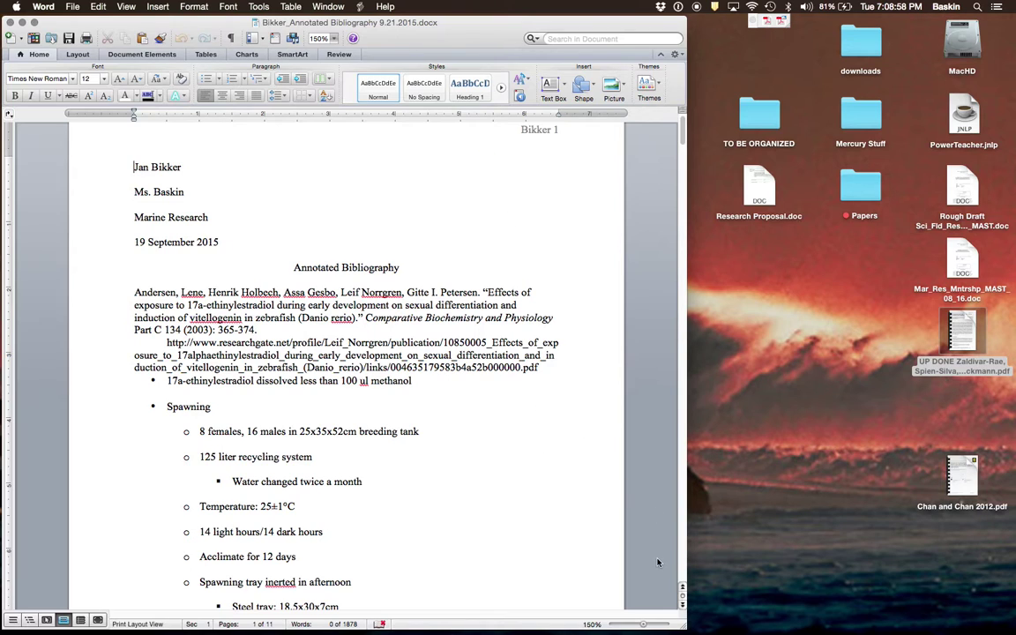
pyautogui.scroll(-10, 344, 272)
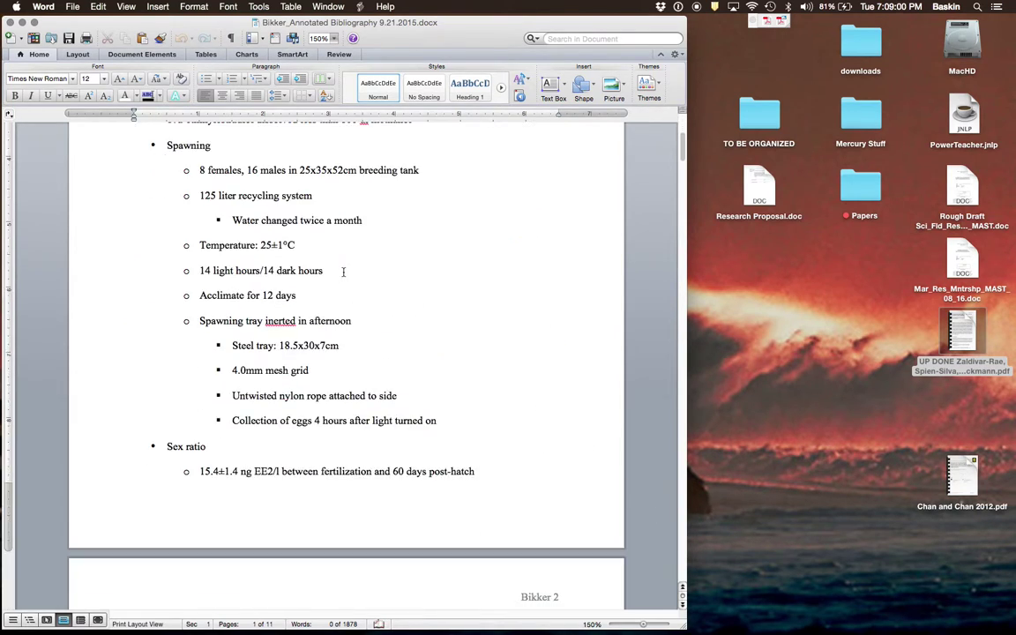
pyautogui.scroll(-20, 343, 272)
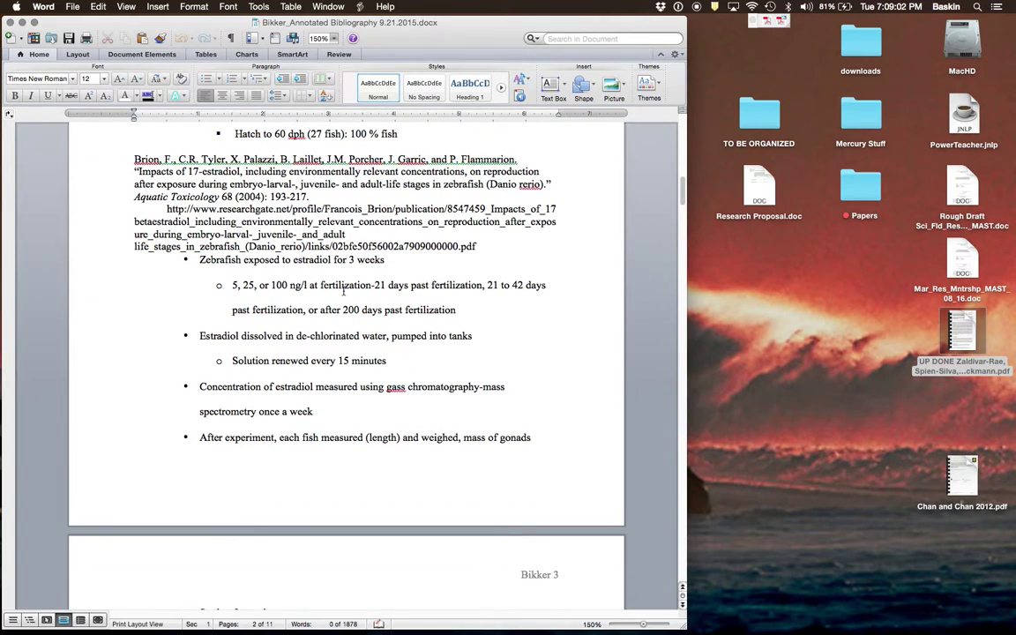
pyautogui.scroll(20, 344, 289)
pyautogui.scroll(-10, 343, 287)
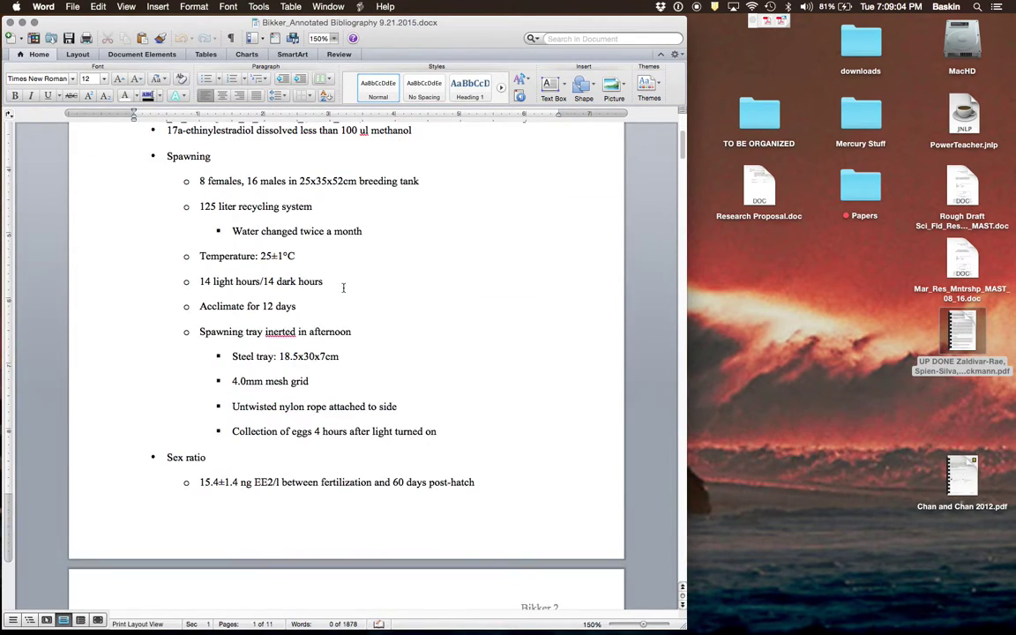
pyautogui.scroll(3, 344, 287)
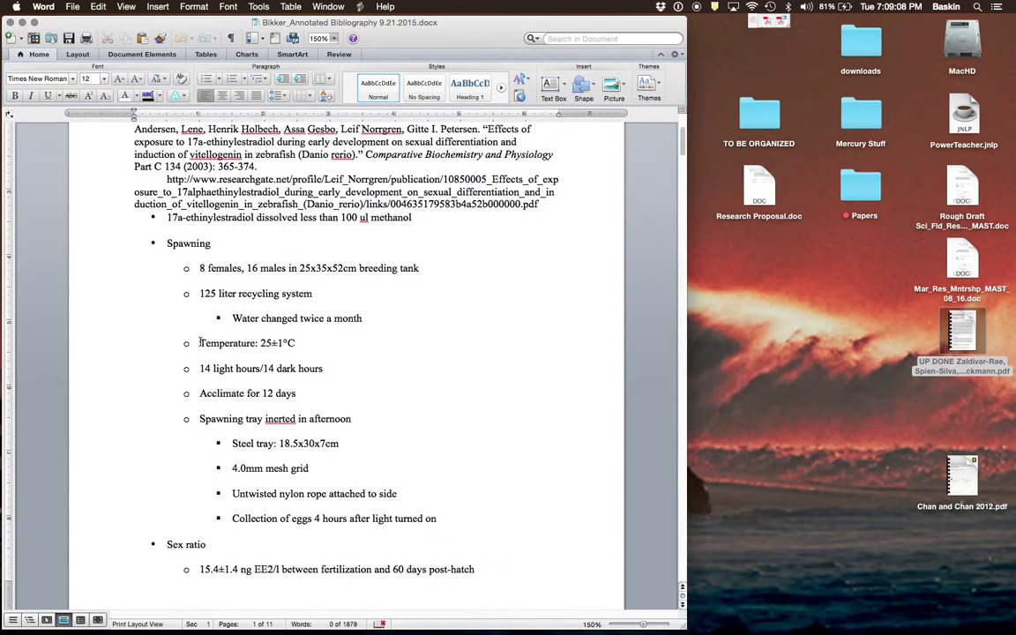
pyautogui.moveTo(198, 344); pyautogui.dragTo(340, 356)
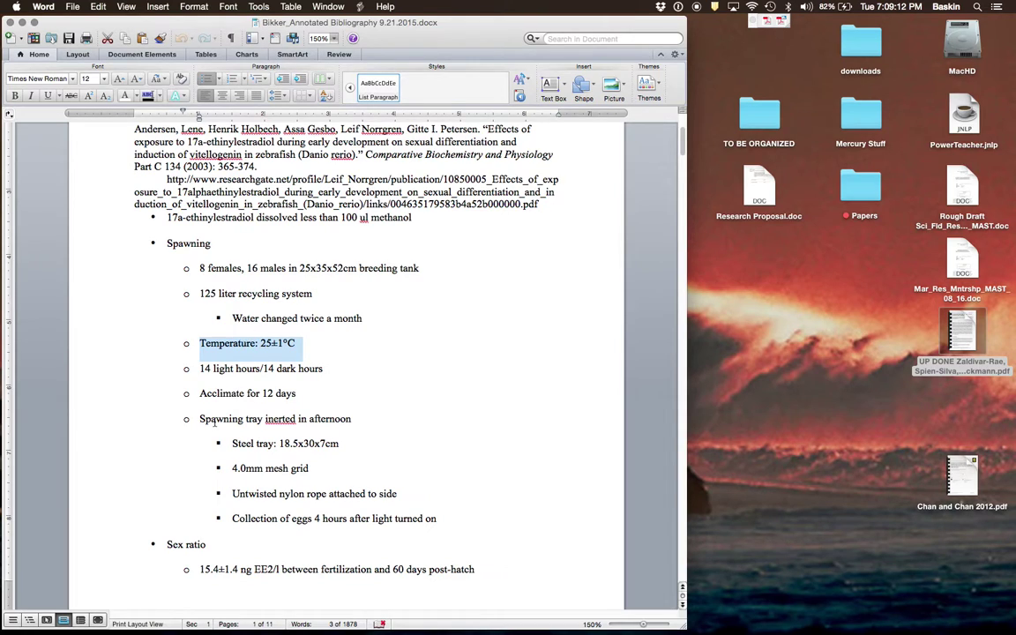
pyautogui.moveTo(205, 415); pyautogui.dragTo(438, 517)
pyautogui.click(461, 483)
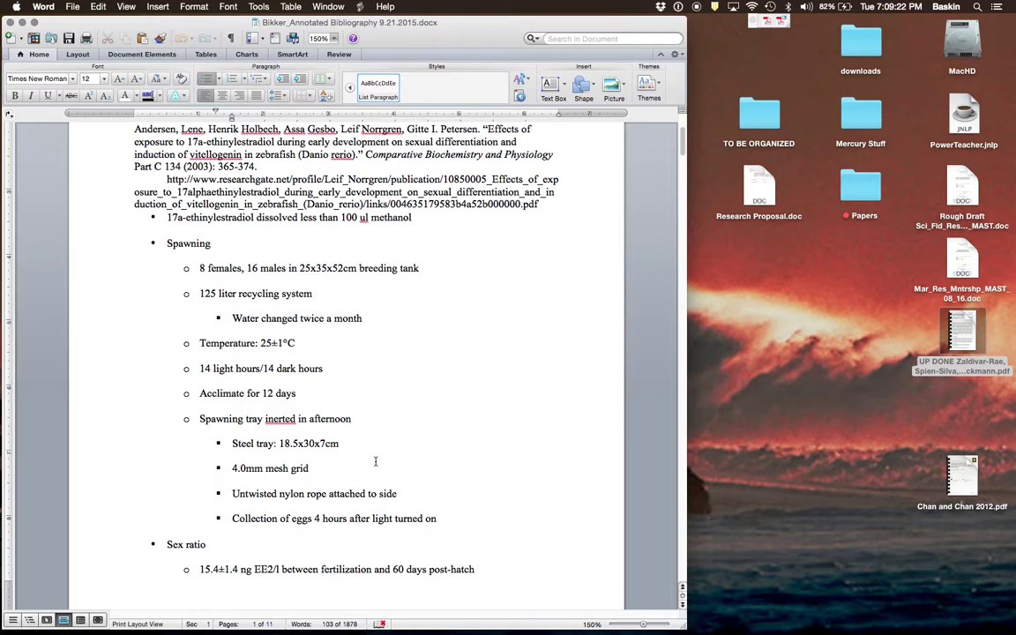
pyautogui.scroll(-4, 375, 461)
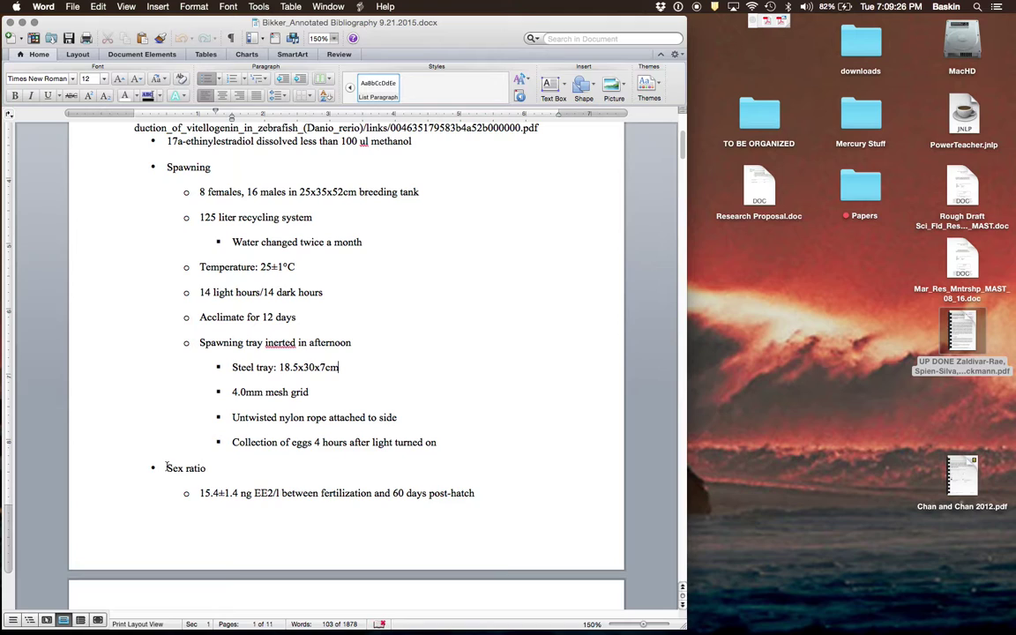
pyautogui.scroll(-10, 315, 481)
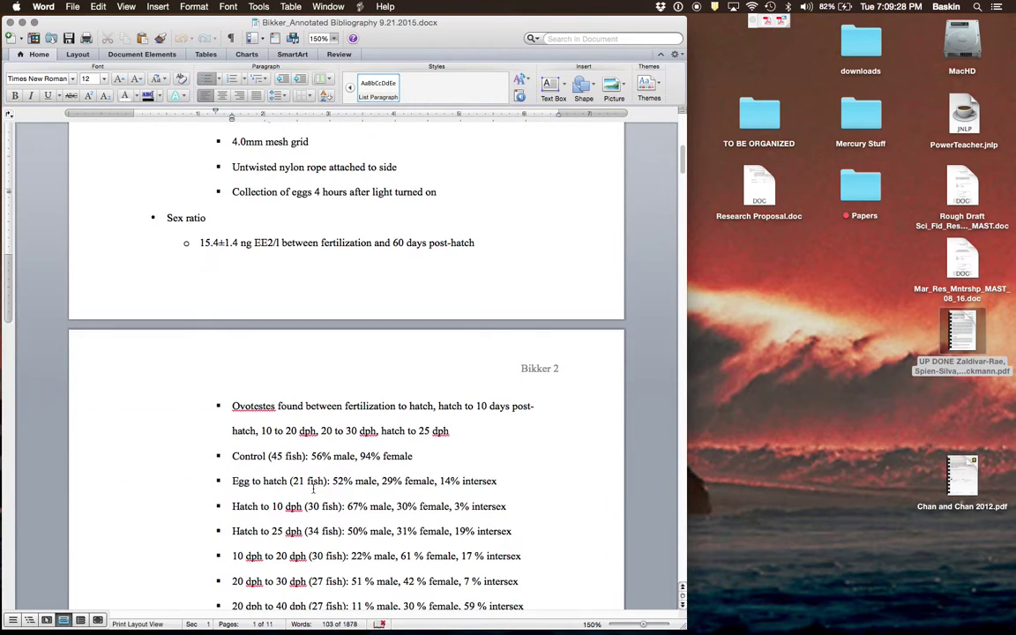
pyautogui.scroll(-3, 313, 490)
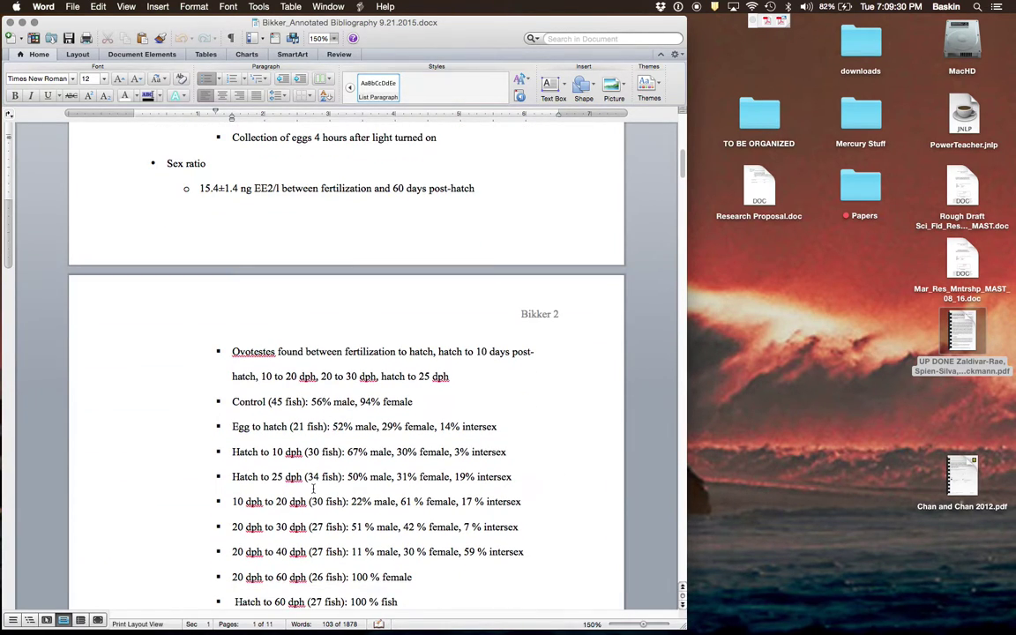
pyautogui.scroll(15, 313, 494)
pyautogui.scroll(5, 313, 547)
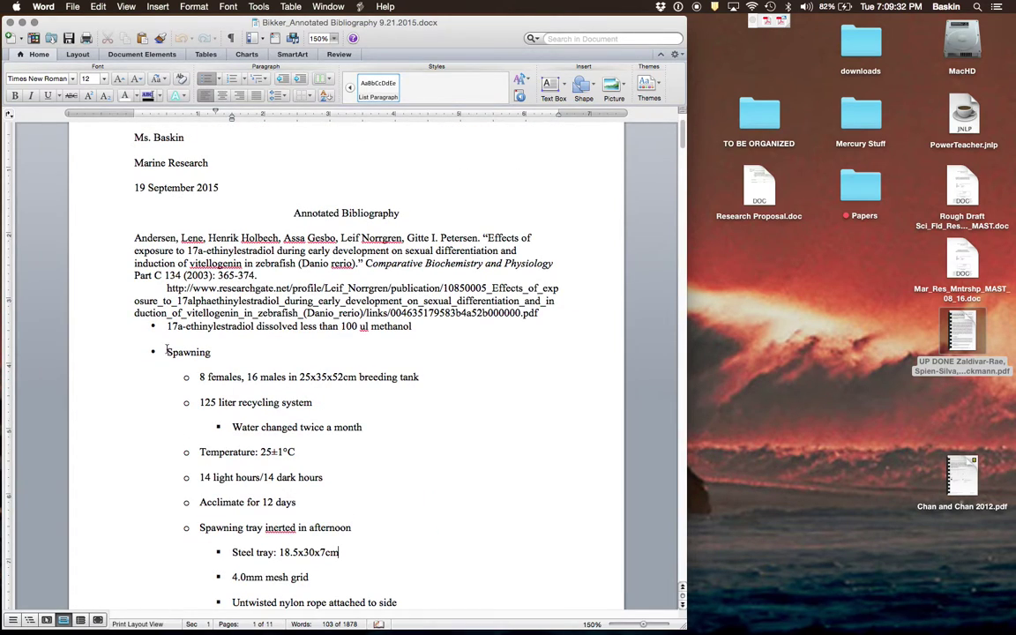
pyautogui.moveTo(948, 626)
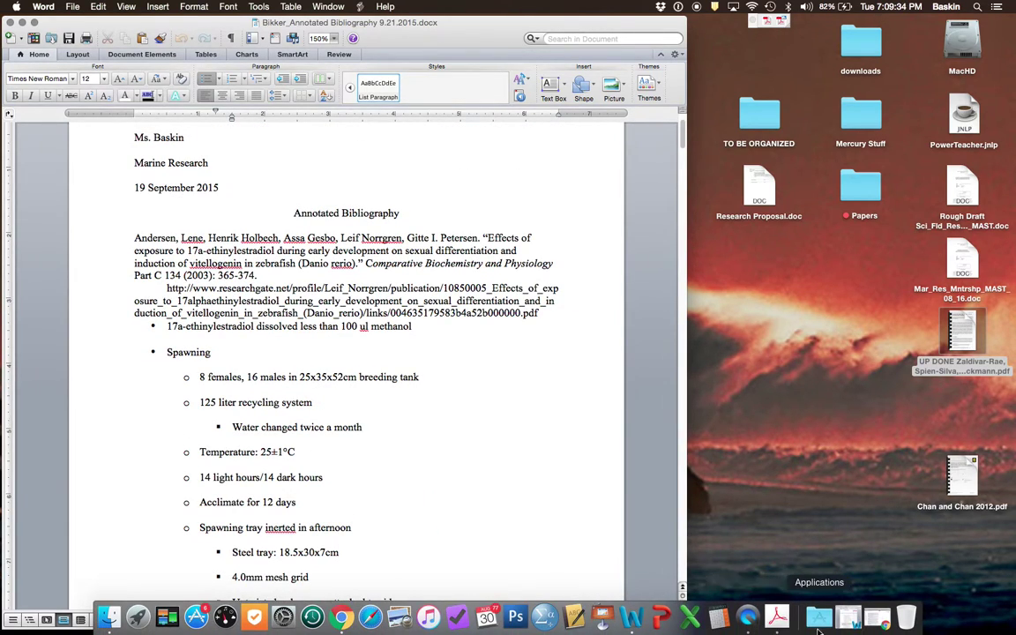
# - Restore the Comm Bikker document from the Dock and set its zoom to 150%
pyautogui.click(849, 619)
pyautogui.scroll(5, 466, 405)
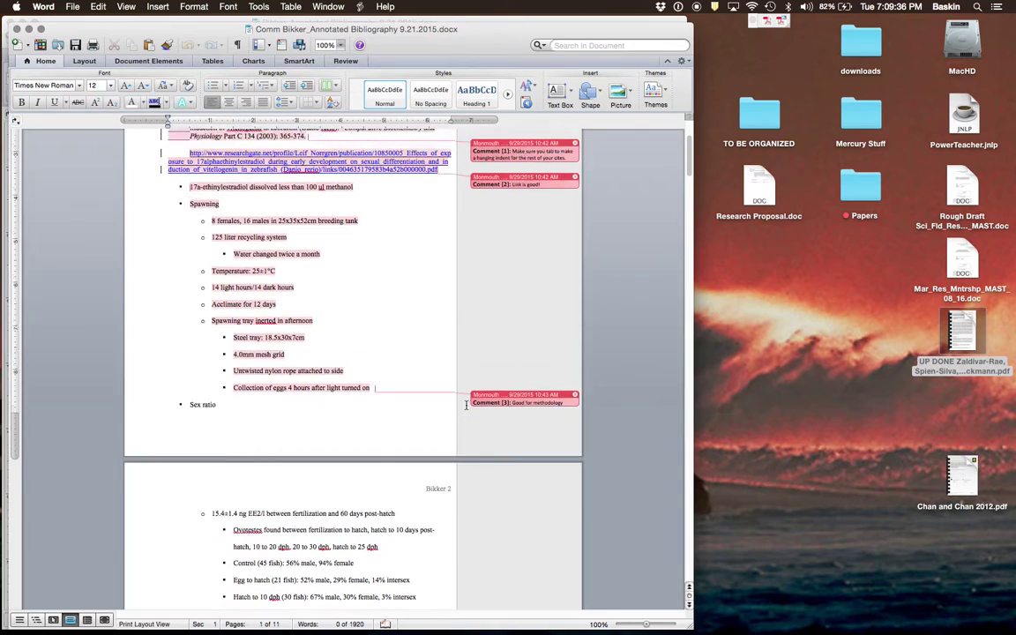
pyautogui.click(341, 46)
pyautogui.click(336, 79)
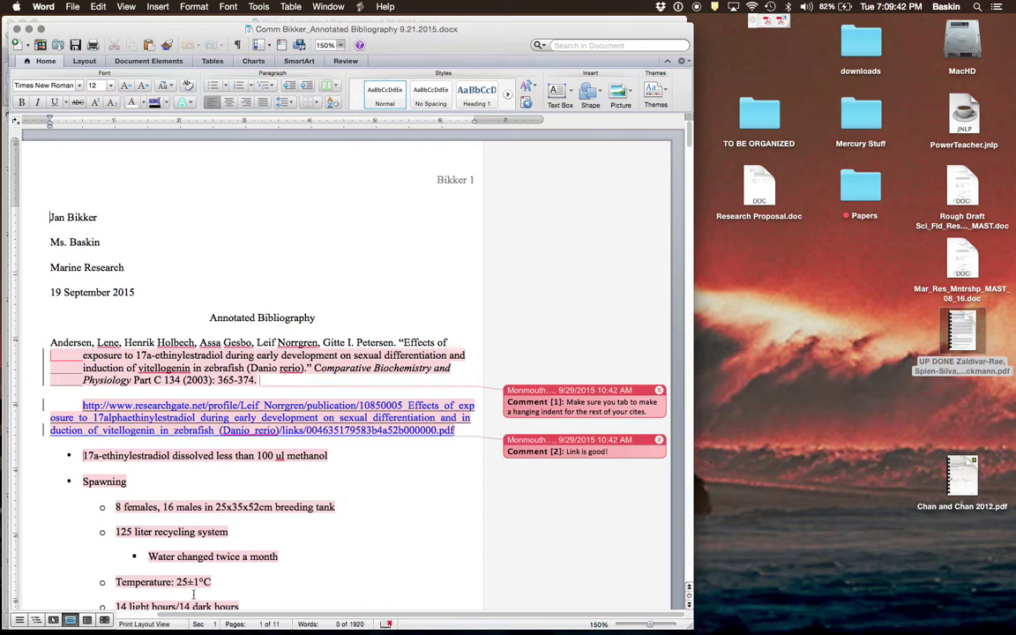
pyautogui.moveTo(197, 612); pyautogui.dragTo(87, 612)
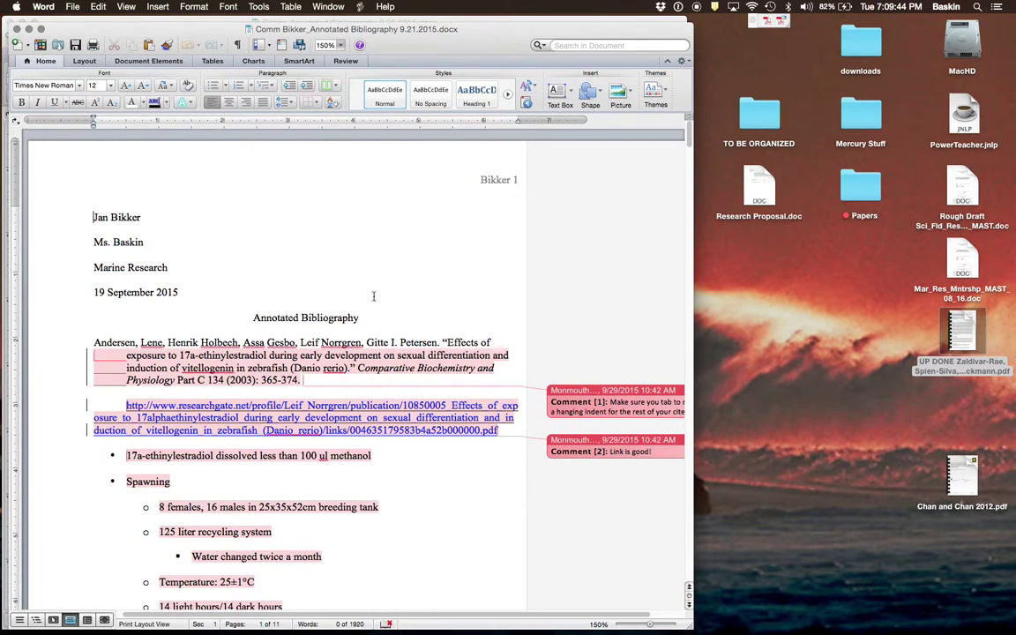
# - Confirm the Tools > Track Changes > Highlight Changes settings to show the review comments
pyautogui.click(261, 7)
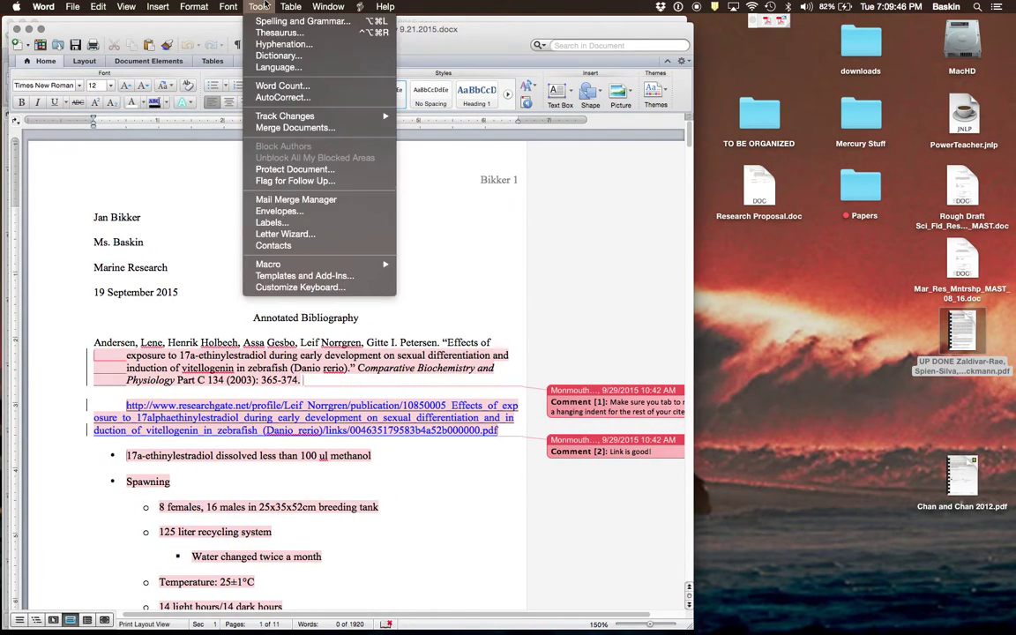
pyautogui.moveTo(361, 117)
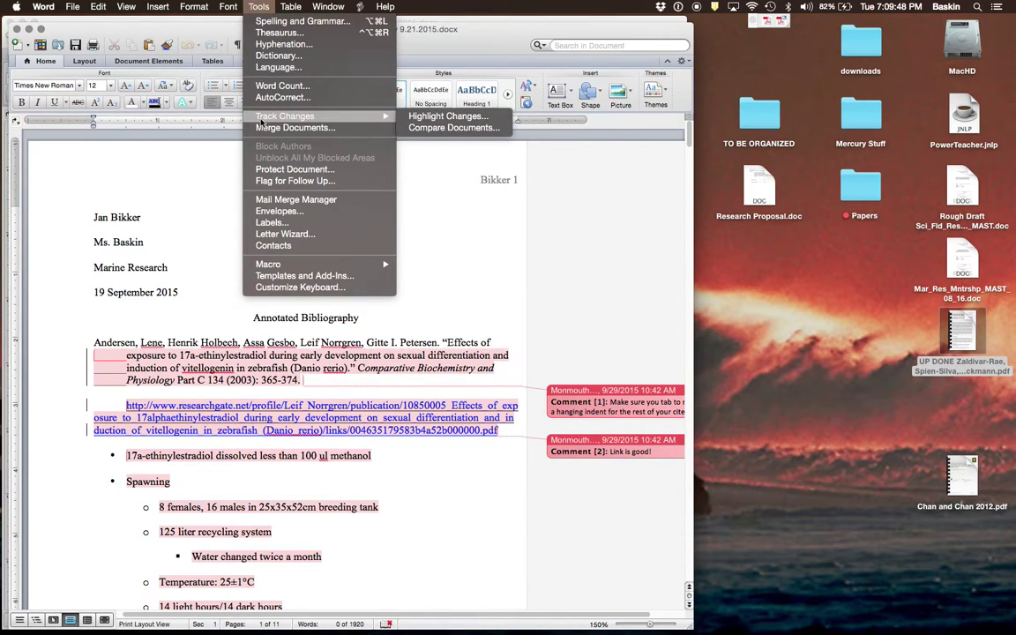
pyautogui.click(446, 116)
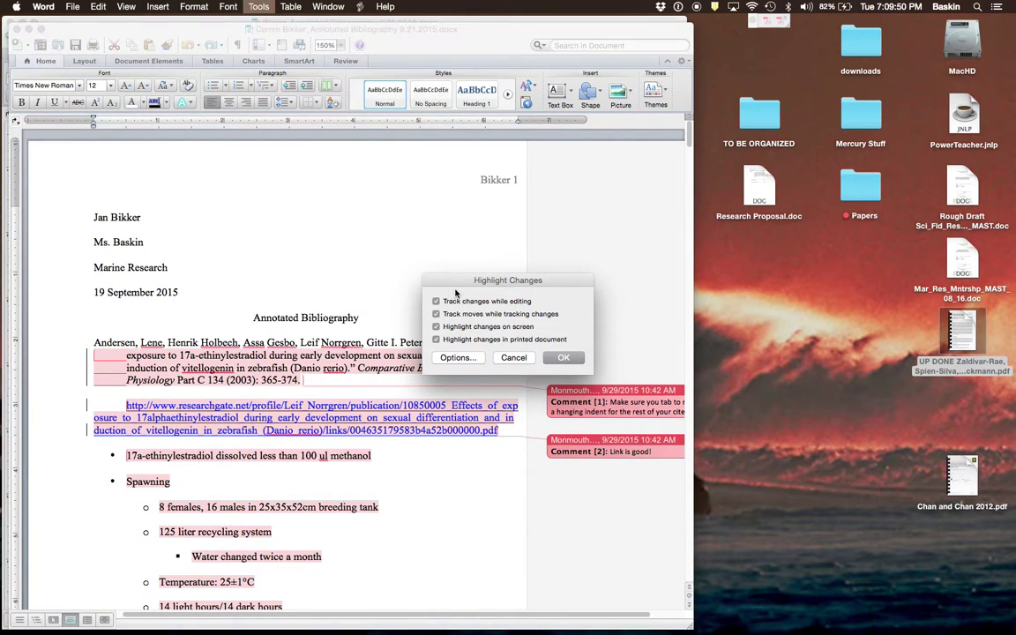
pyautogui.click(563, 357)
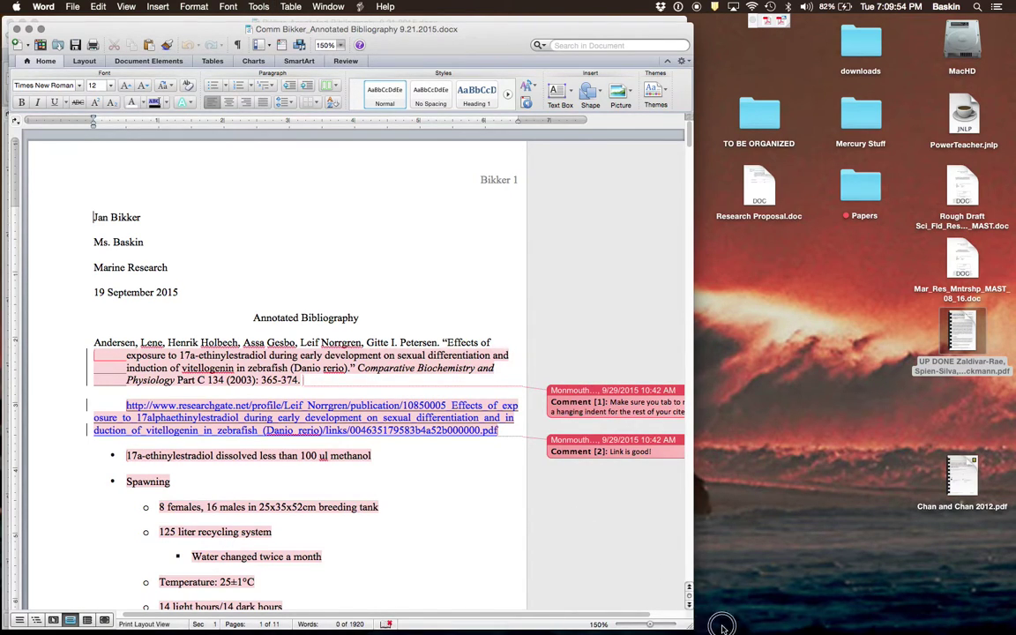
# - Widen the Word window so margin comments fit, then scroll through to read the reviewer comments
pyautogui.moveTo(688, 624); pyautogui.dragTo(804, 629)
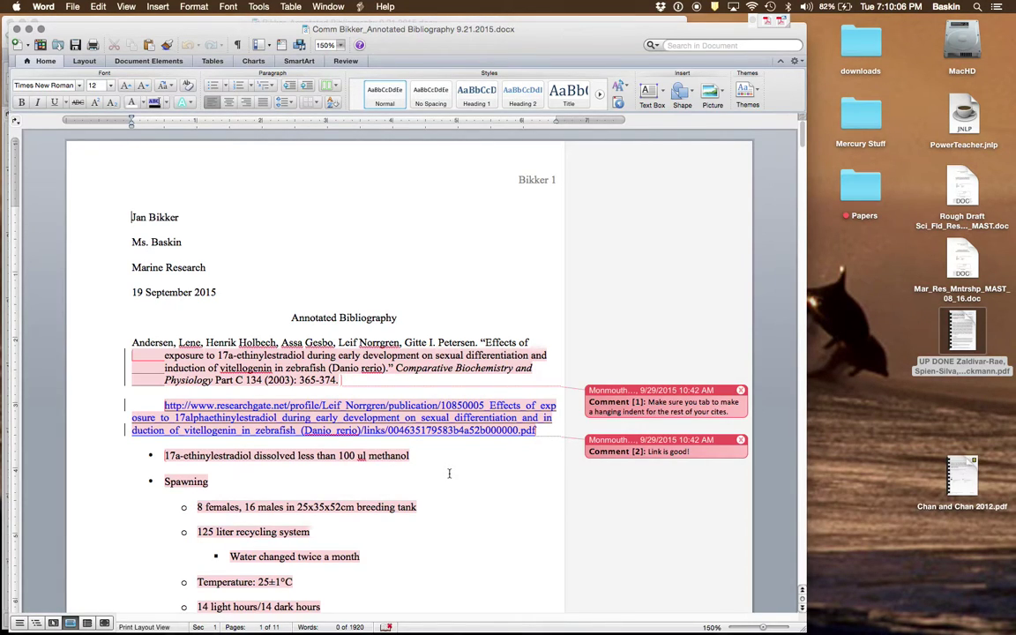
pyautogui.scroll(-5, 449, 474)
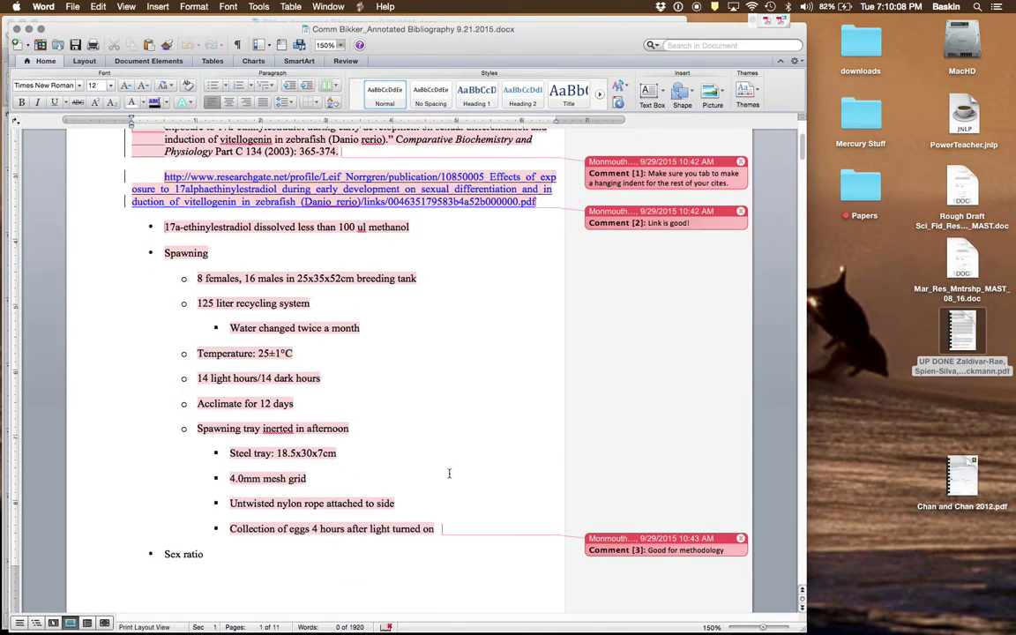
pyautogui.scroll(-5, 449, 474)
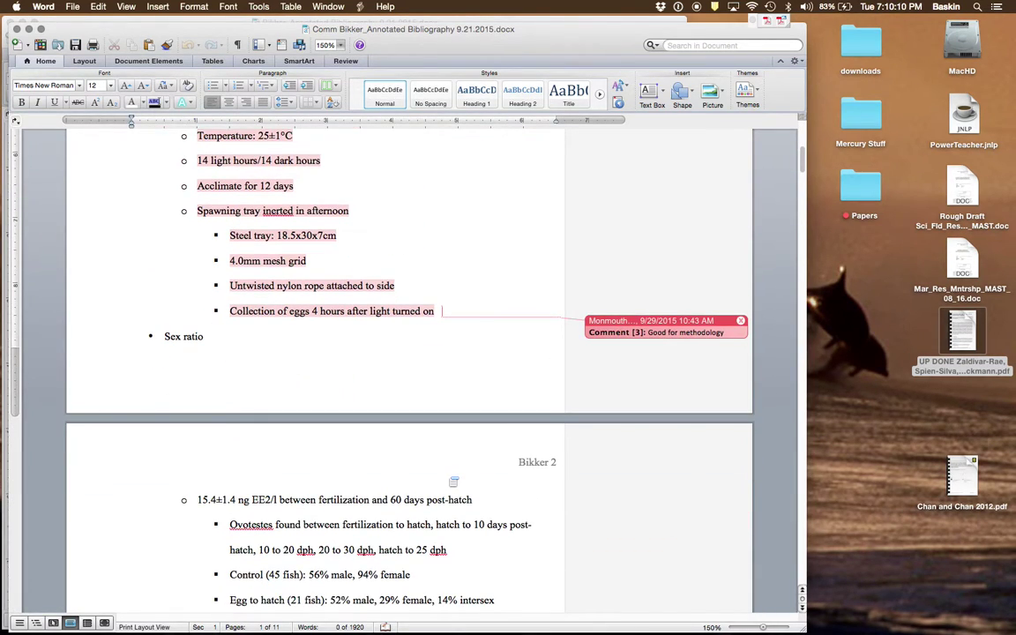
pyautogui.scroll(-20, 454, 481)
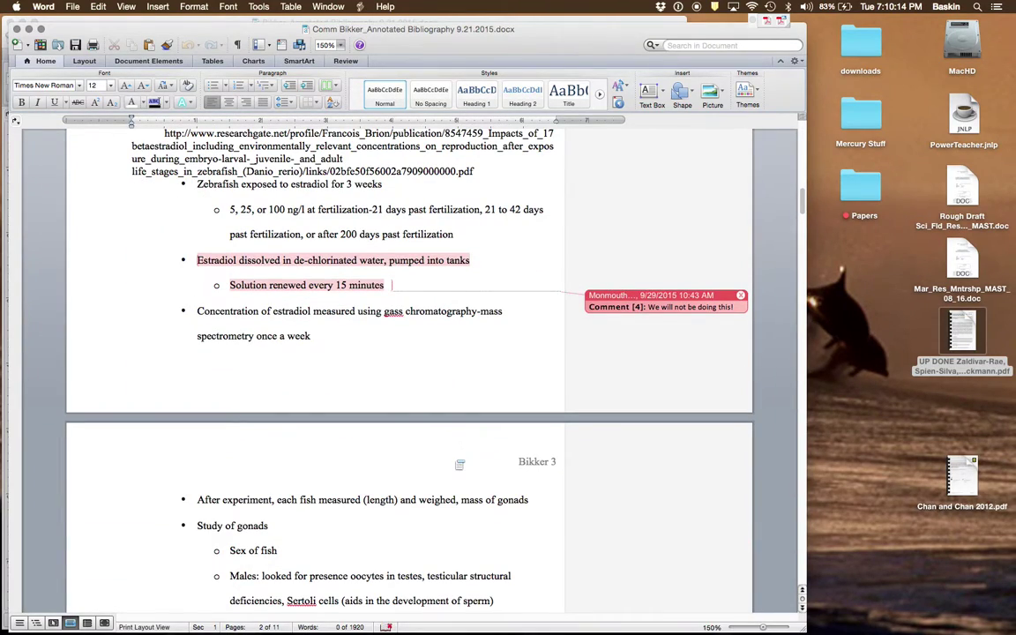
pyautogui.scroll(20, 453, 481)
pyautogui.scroll(-20, 459, 465)
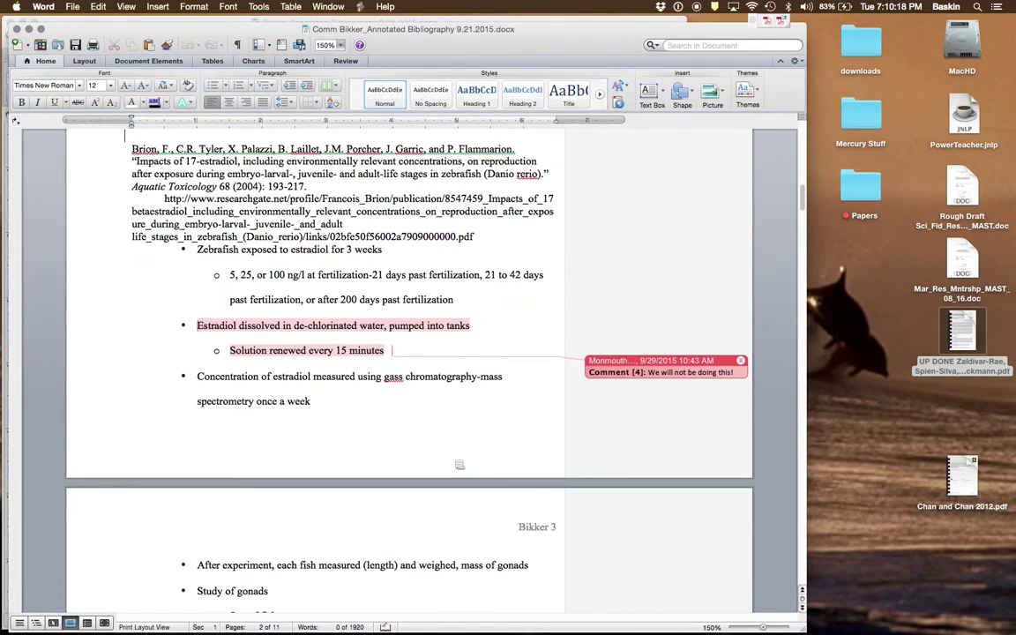
pyautogui.scroll(-15, 460, 465)
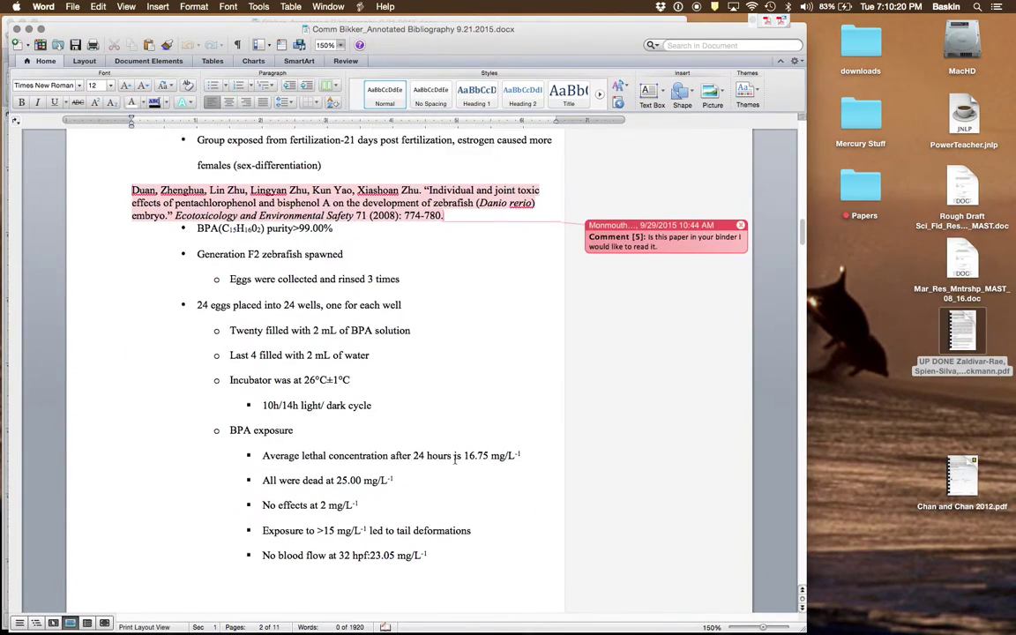
pyautogui.scroll(-5, 454, 456)
pyautogui.scroll(15, 454, 458)
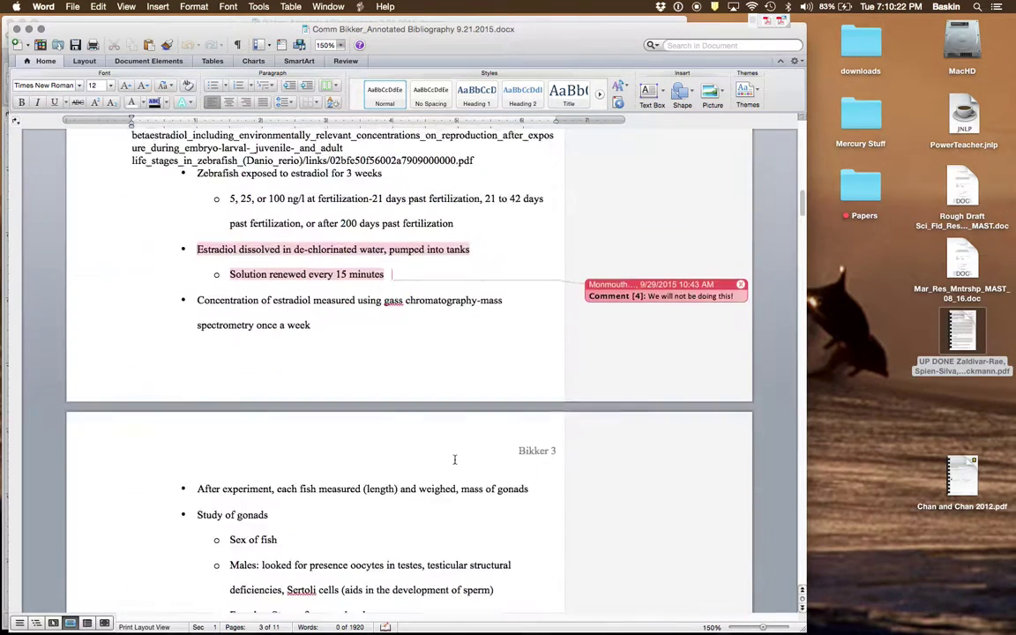
pyautogui.scroll(20, 455, 459)
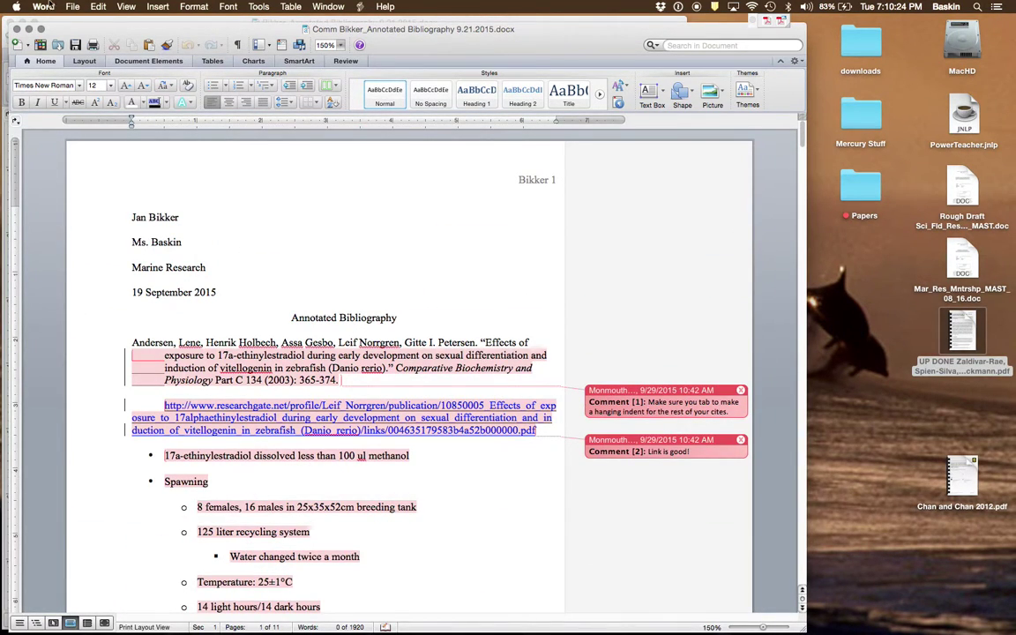